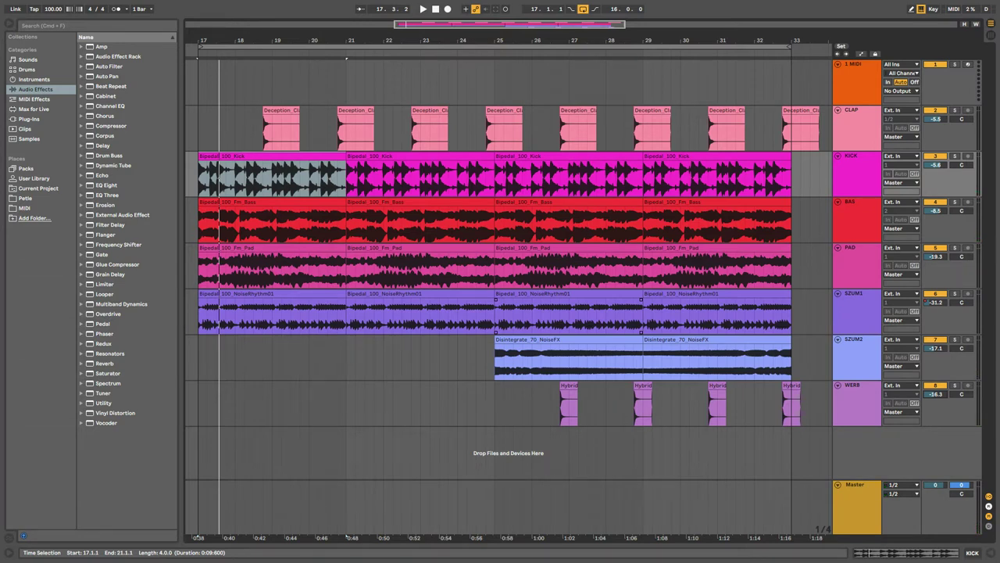
# Step: Route the output of all tracks from CLAP through WERB to Sends Only
pyautogui.click(857, 122)
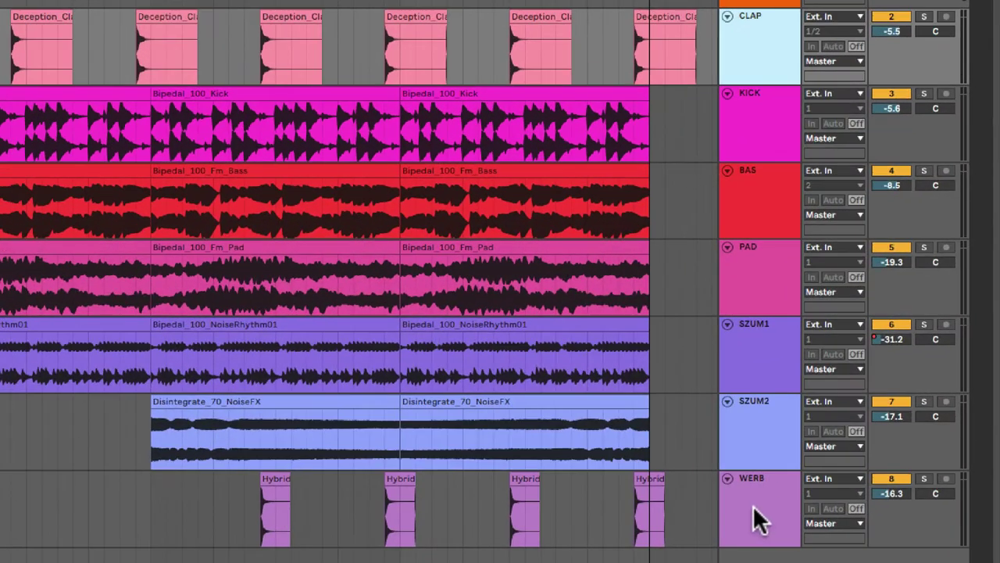
pyautogui.keyDown('shift'); pyautogui.click(853, 402); pyautogui.keyUp('shift')
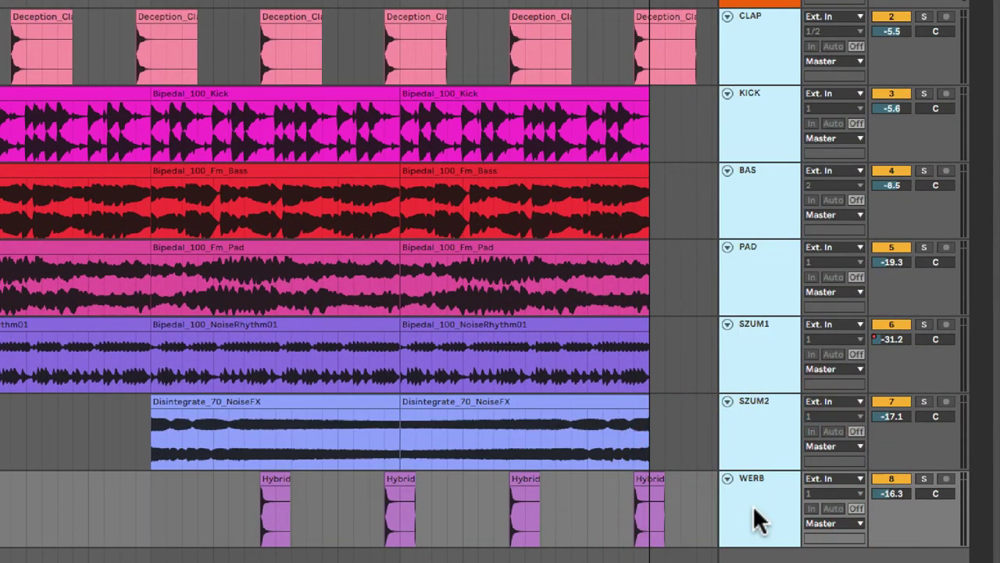
pyautogui.click(859, 60)
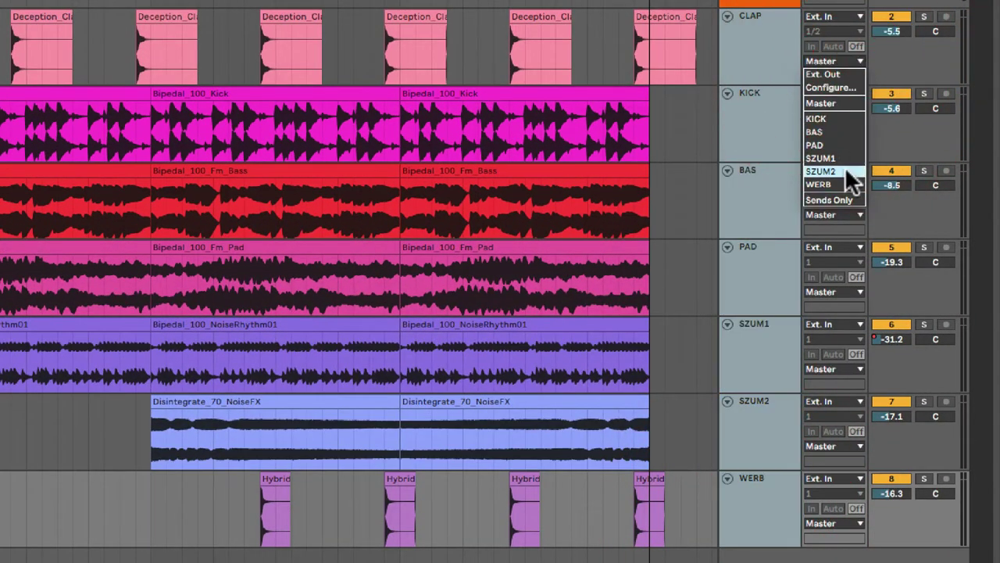
pyautogui.click(839, 198)
# Step: Insert two return tracks into the set
pyautogui.click(179, 15)
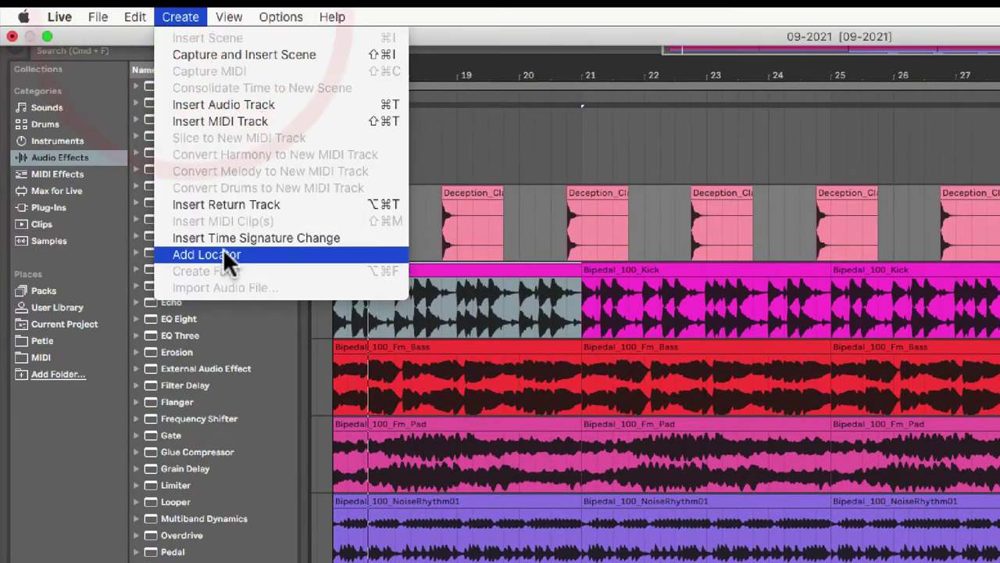
pyautogui.click(214, 205)
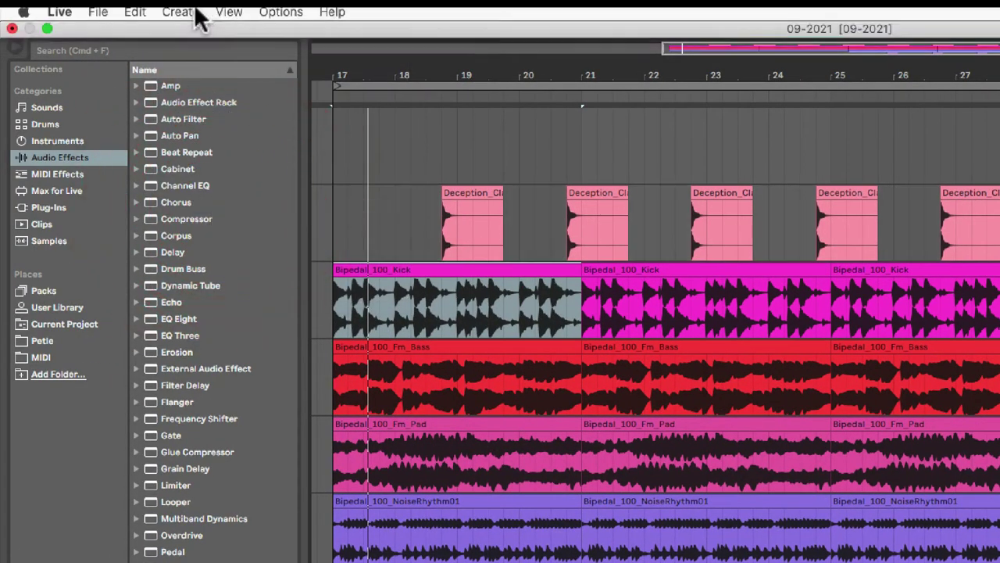
pyautogui.click(192, 17)
pyautogui.click(212, 204)
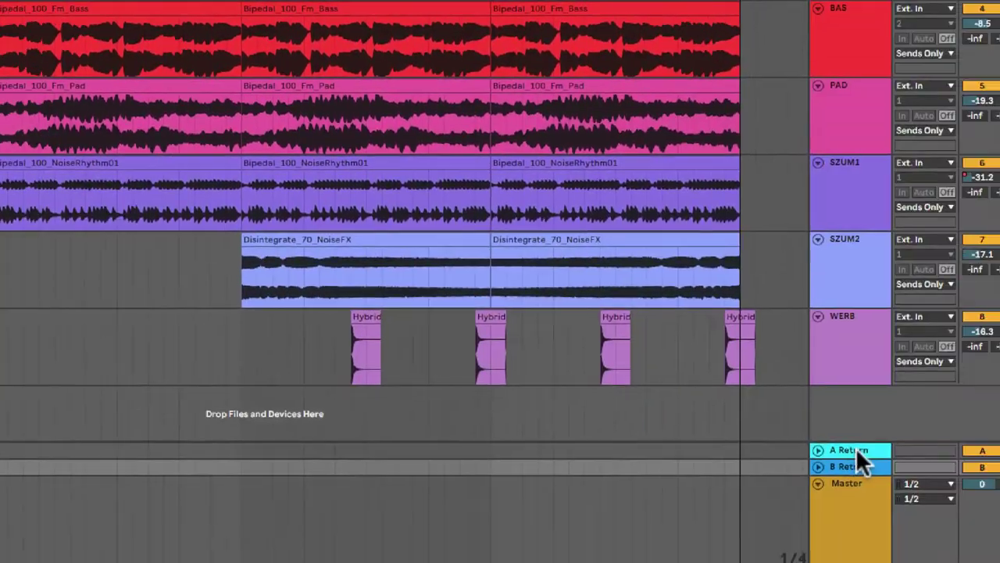
# Step: Rename return track A as MID and return track B as SIDE
pyautogui.rightClick(765, 395)
pyautogui.click(795, 225)
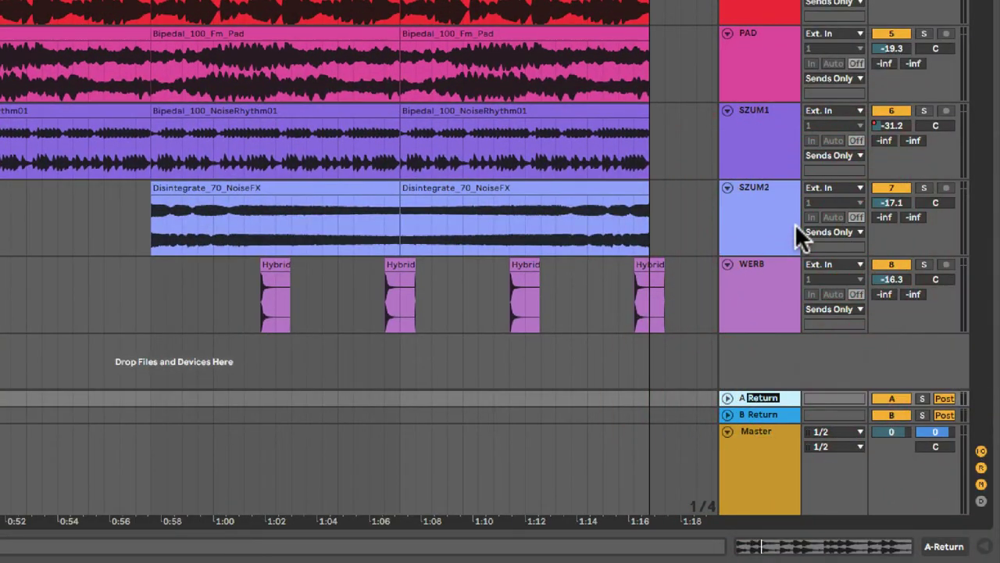
pyautogui.write('MID')
pyautogui.rightClick(763, 411)
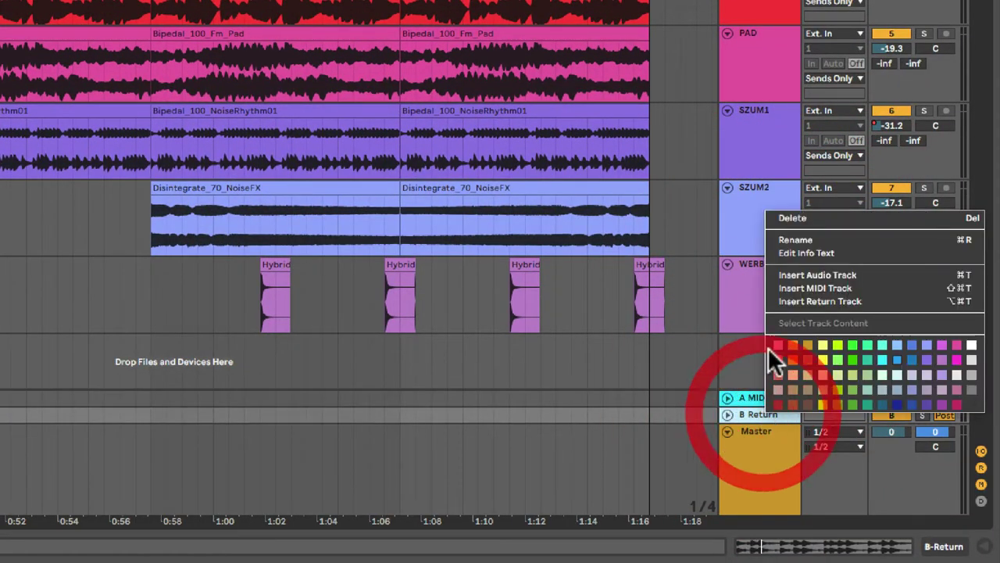
pyautogui.click(787, 236)
pyautogui.write('SID')
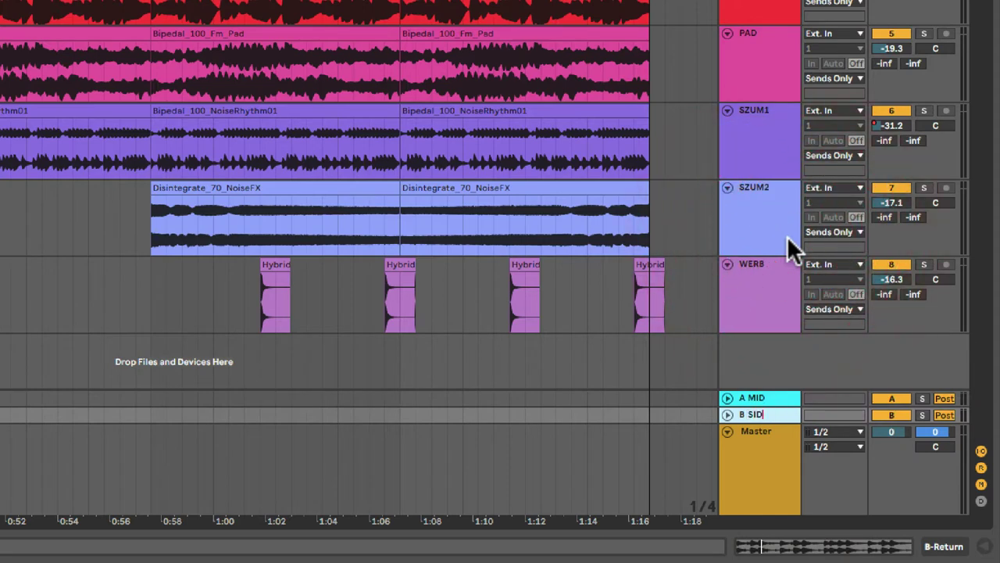
pyautogui.write('E')
pyautogui.press('Return')
# Step: Set sends A and B to -6.0 dB on all tracks from CLAP through WERB
pyautogui.scroll(5, 787, 236)
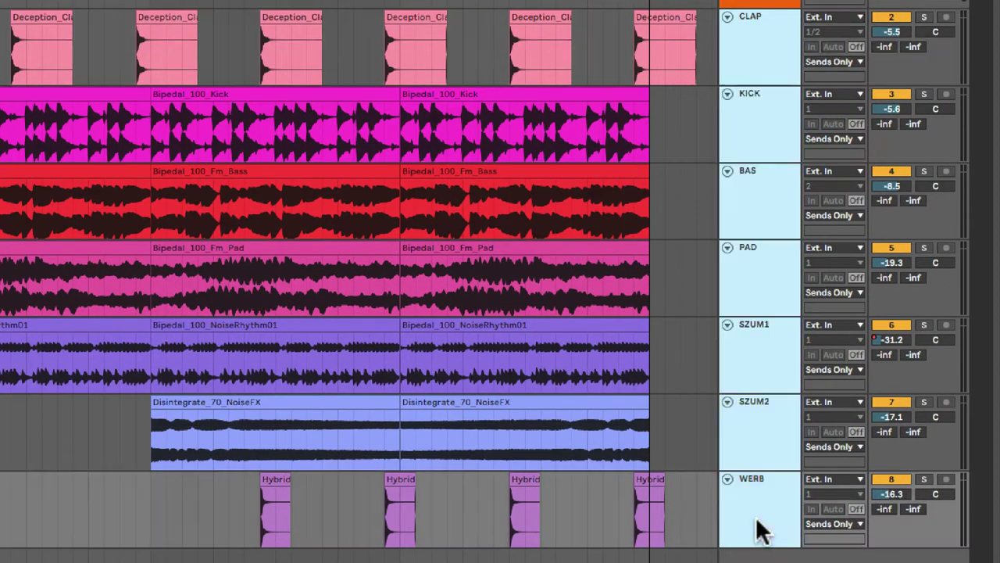
pyautogui.click(762, 532)
pyautogui.moveTo(889, 48); pyautogui.dragTo(888, 24)
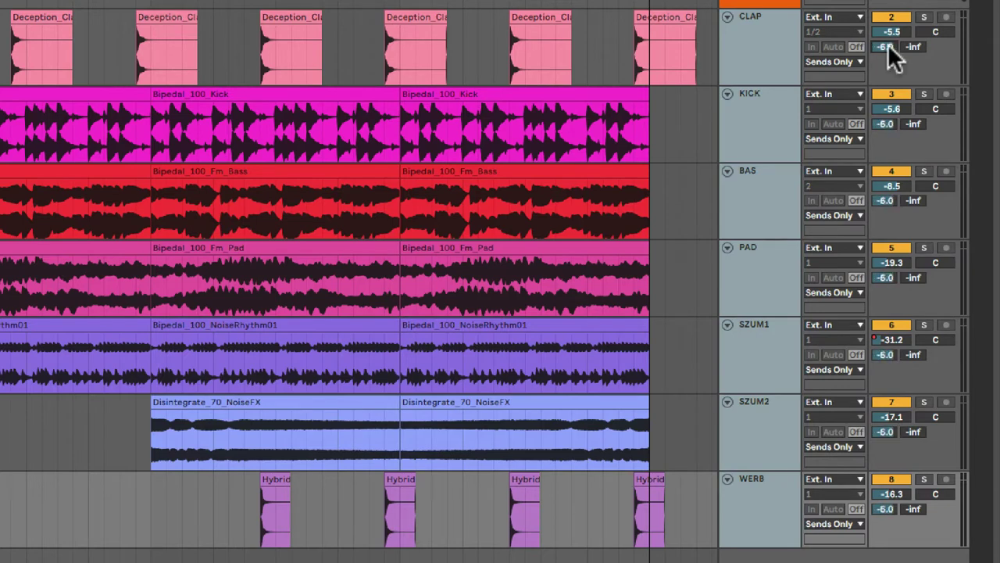
pyautogui.moveTo(916, 47); pyautogui.dragTo(916, 28)
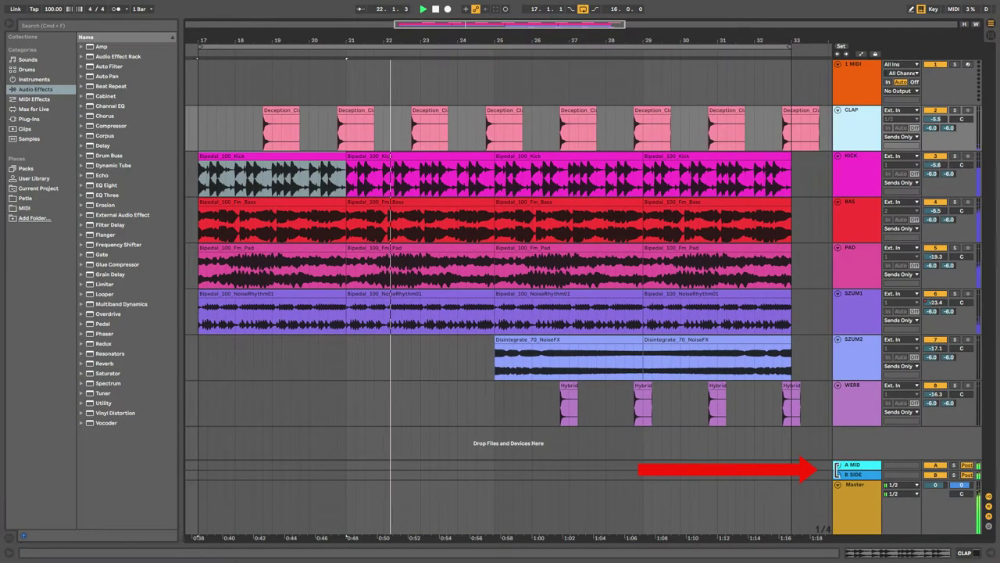
# Step: Unfold the MID and SIDE return tracks to show their full controls, and stop playback
pyautogui.click(837, 464)
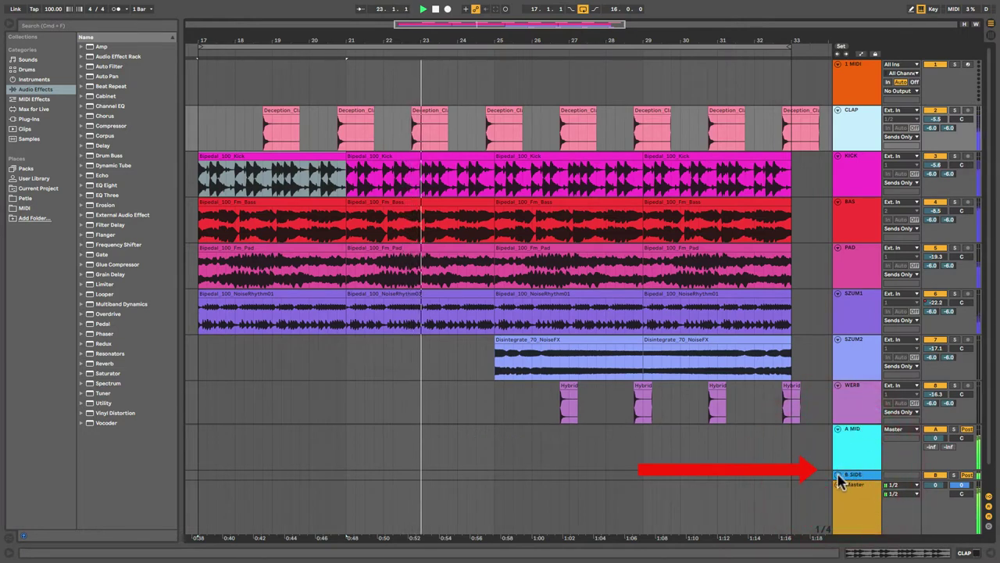
pyautogui.click(837, 473)
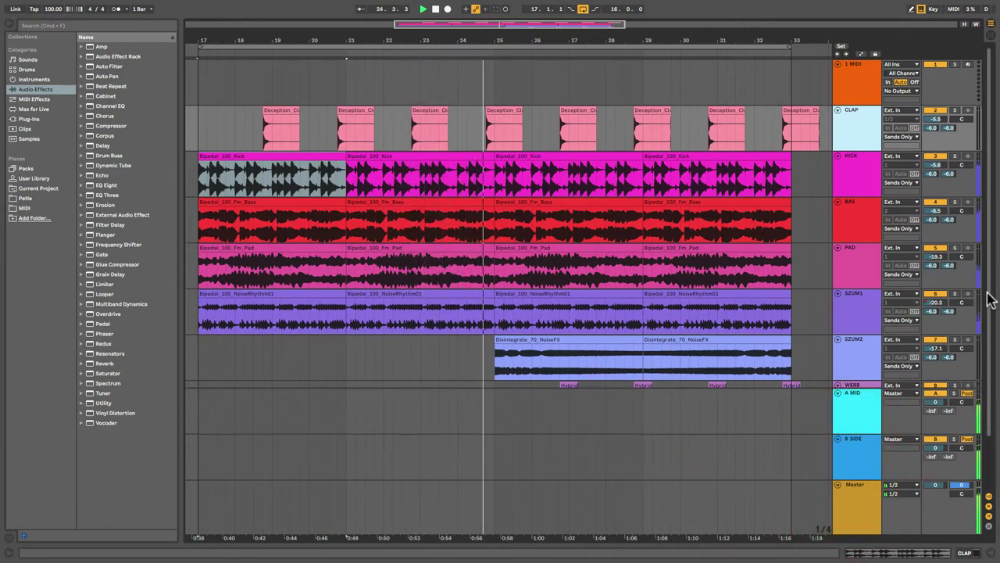
pyautogui.moveTo(990, 300); pyautogui.dragTo(987, 378)
pyautogui.press('space')
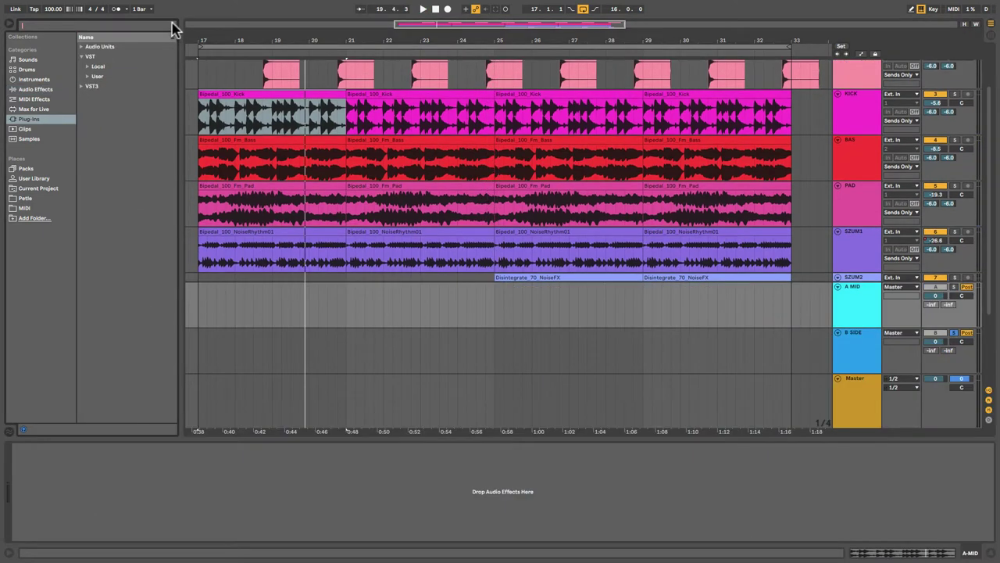
# Step: Find the Voxengo MSED plug-in by searching for "msed" and load it on both the MID and SIDE return tracks
pyautogui.write('sed')
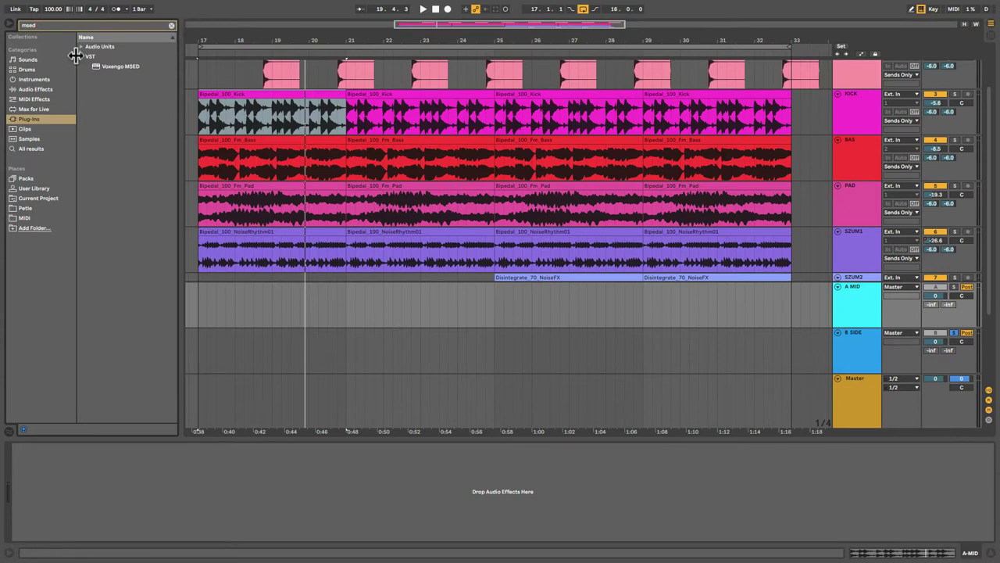
pyautogui.moveTo(97, 71); pyautogui.dragTo(490, 172)
pyautogui.moveTo(854, 313); pyautogui.dragTo(857, 307)
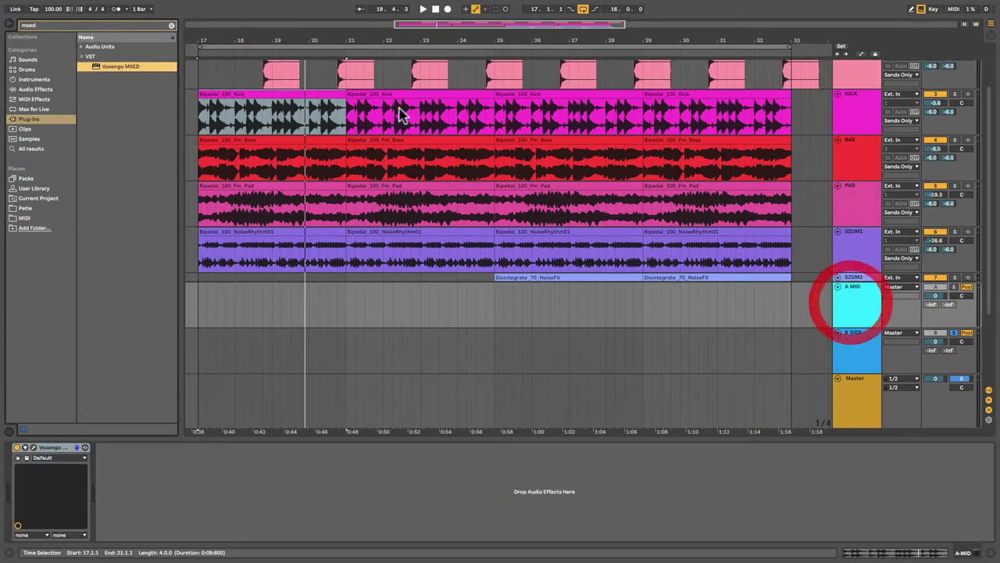
pyautogui.click(859, 355)
# Step: Mute the side channel in the MID return's Voxengo MSED and close the plug-in window
pyautogui.click(855, 306)
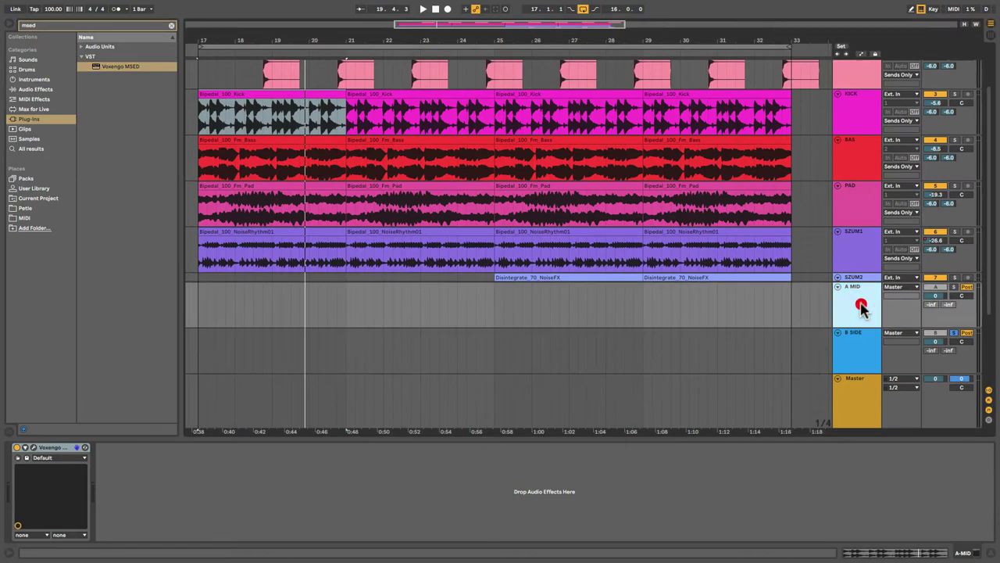
pyautogui.click(34, 448)
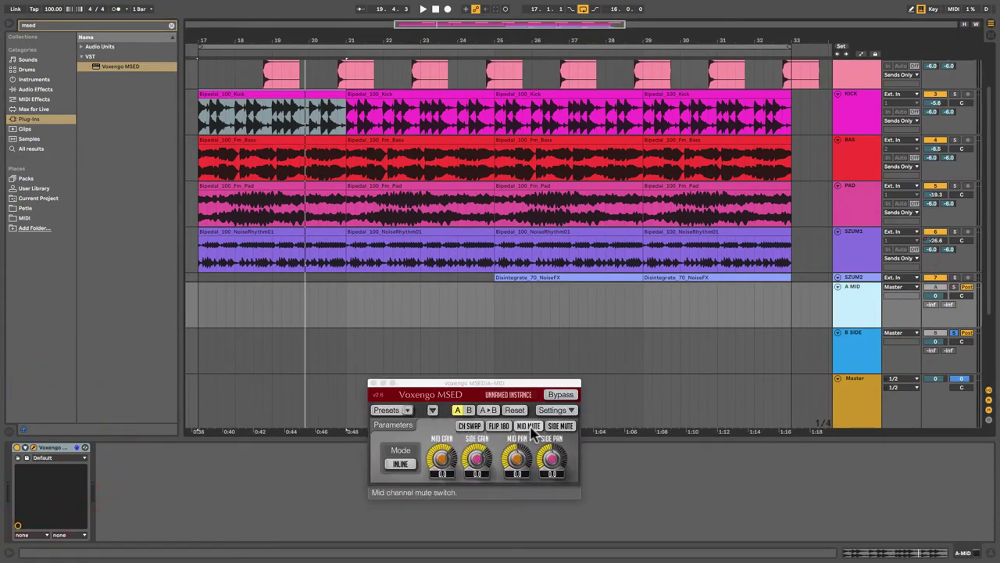
pyautogui.click(560, 426)
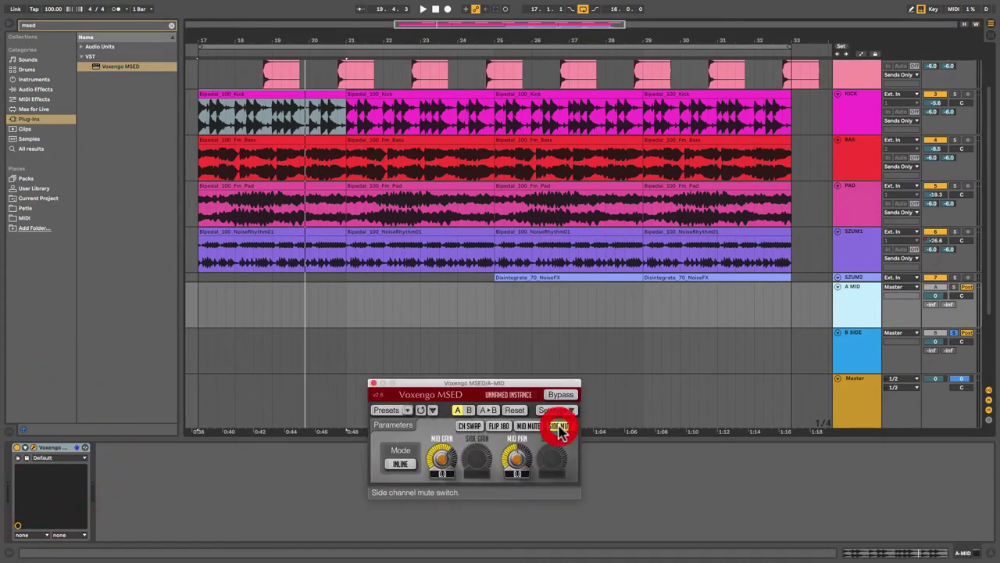
pyautogui.click(374, 383)
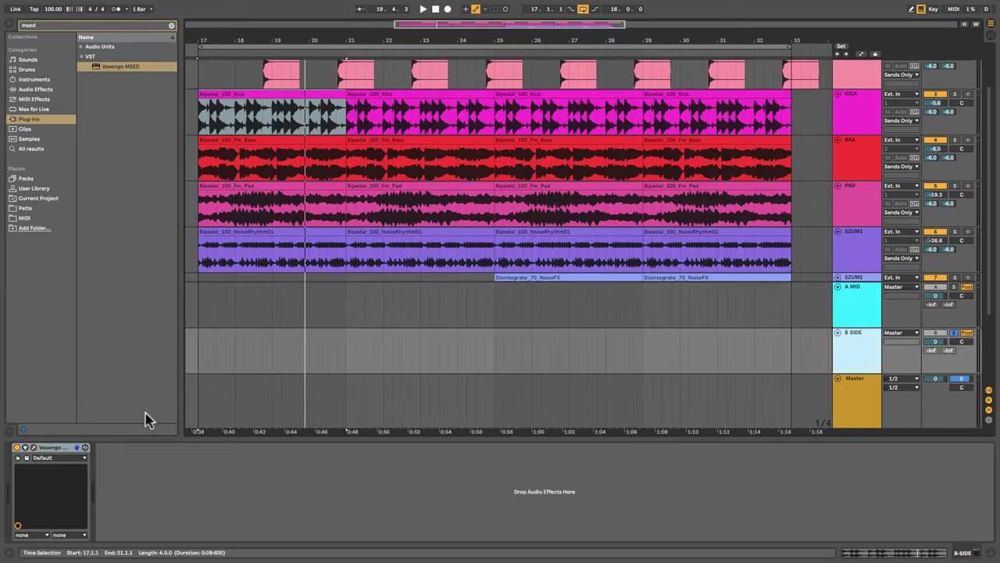
# Step: Mute the mid channel in the SIDE return's Voxengo MSED and close the plug-in window
pyautogui.click(34, 447)
pyautogui.click(530, 427)
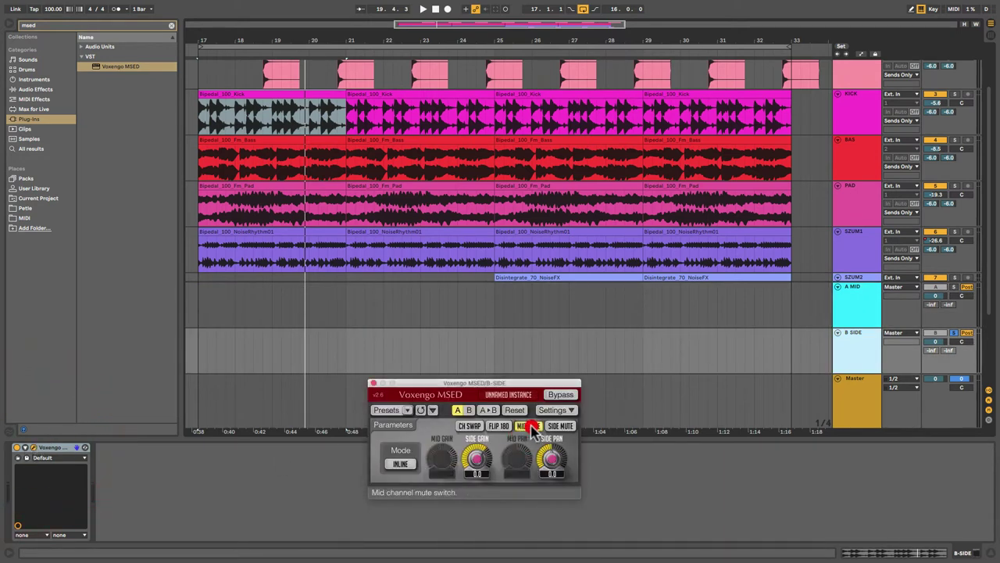
pyautogui.click(373, 383)
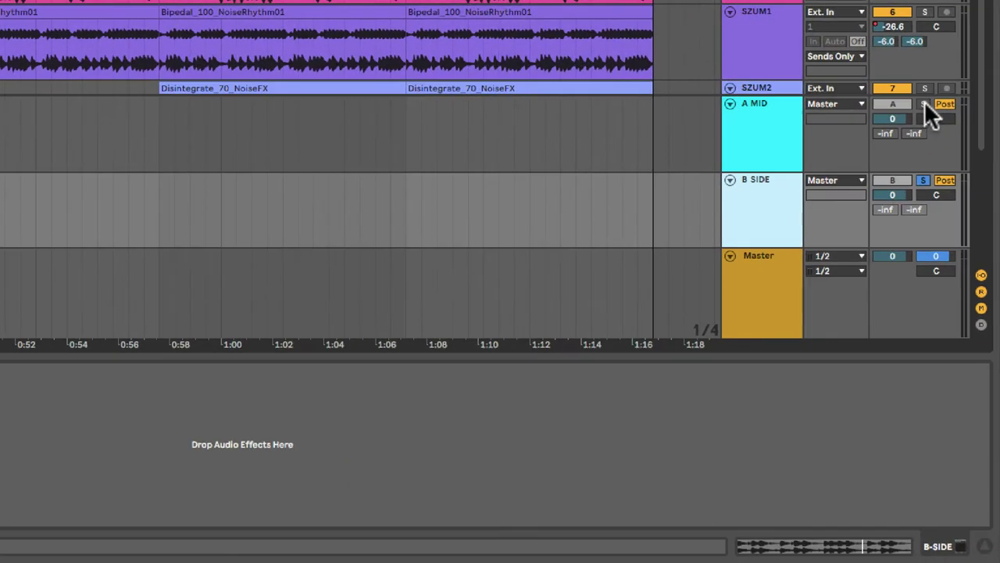
# Step: Play the loop and compare the MID and SIDE returns by soloing them alternately, finishing with both unsoloed
pyautogui.click(953, 286)
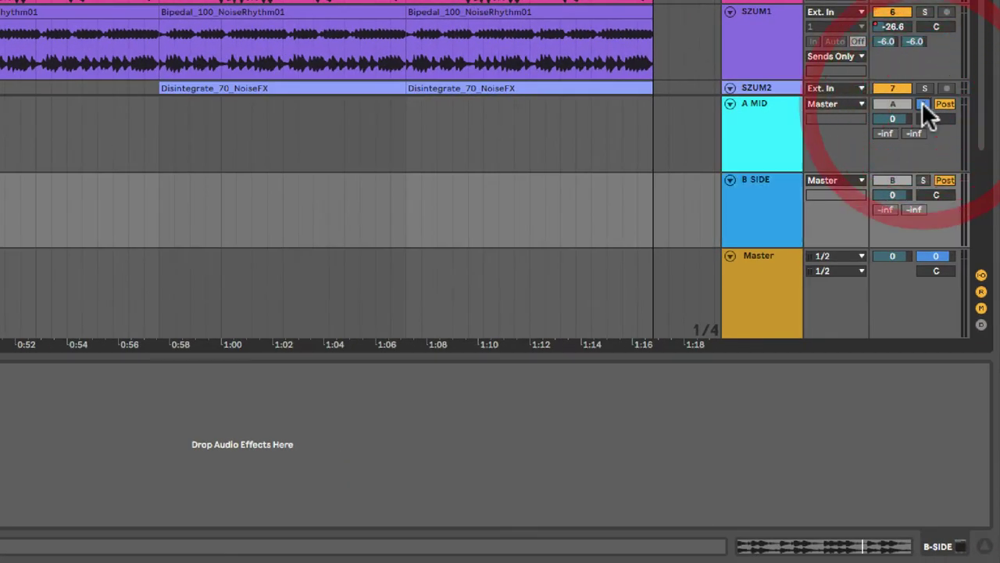
pyautogui.press('space')
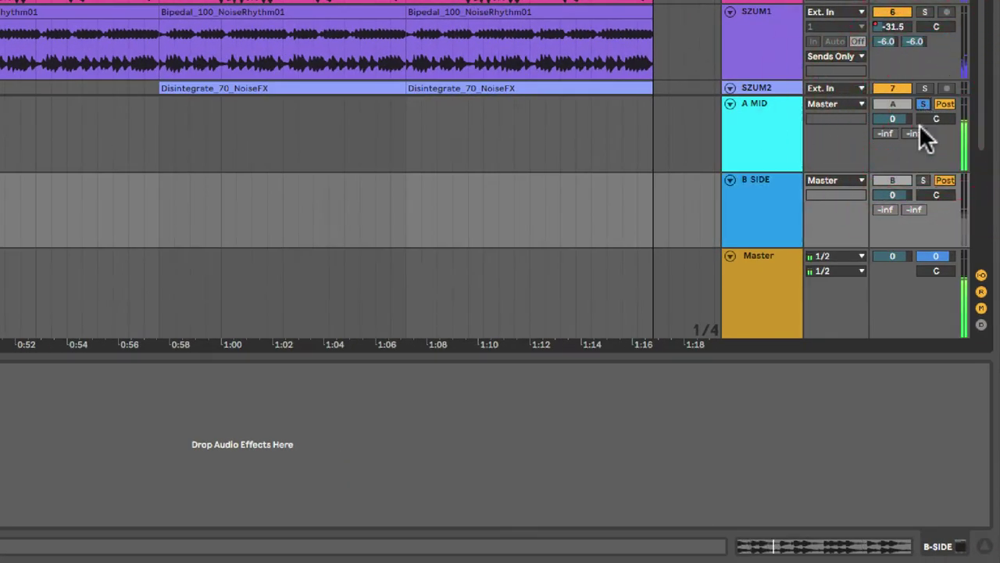
pyautogui.click(921, 180)
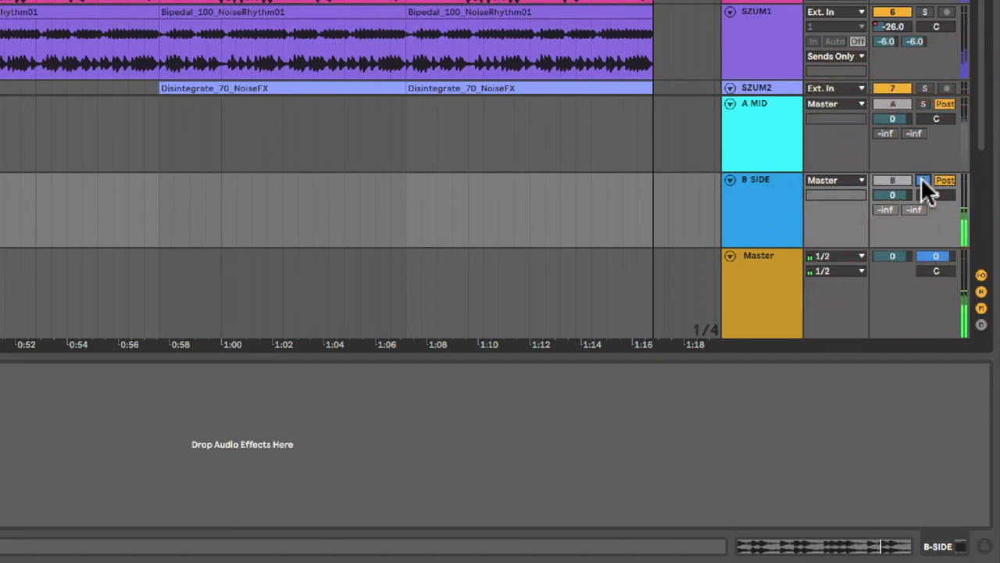
pyautogui.click(923, 104)
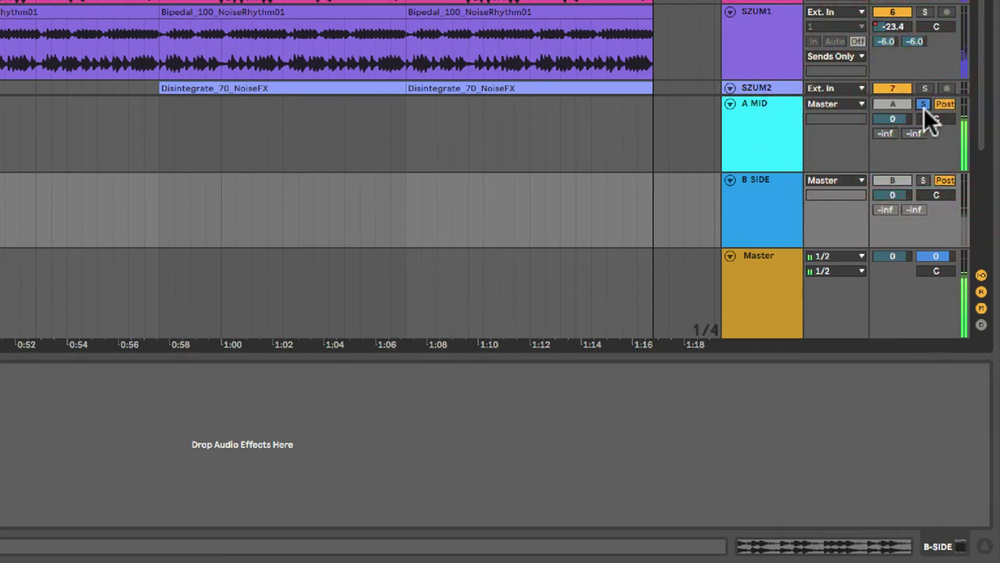
pyautogui.click(923, 181)
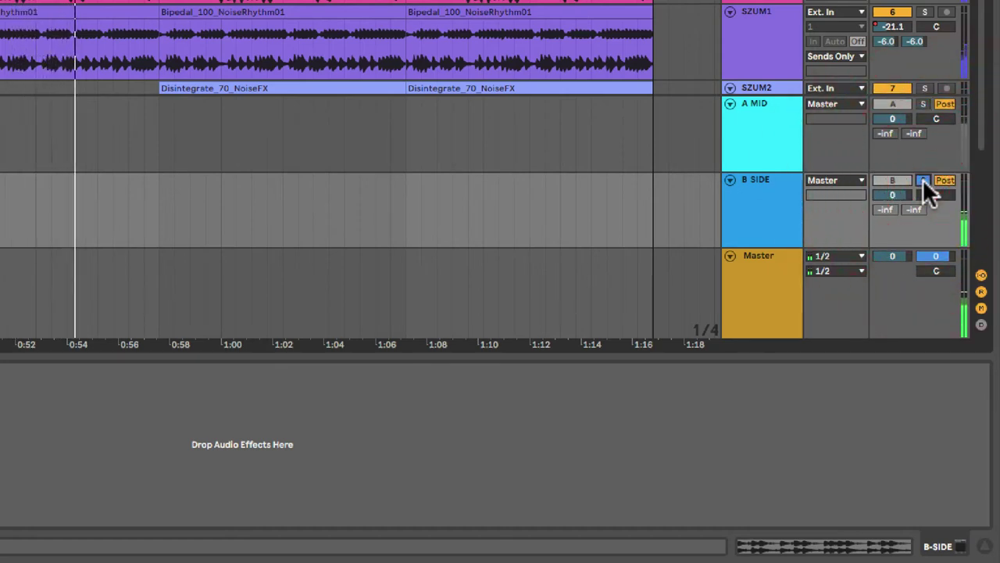
pyautogui.click(923, 180)
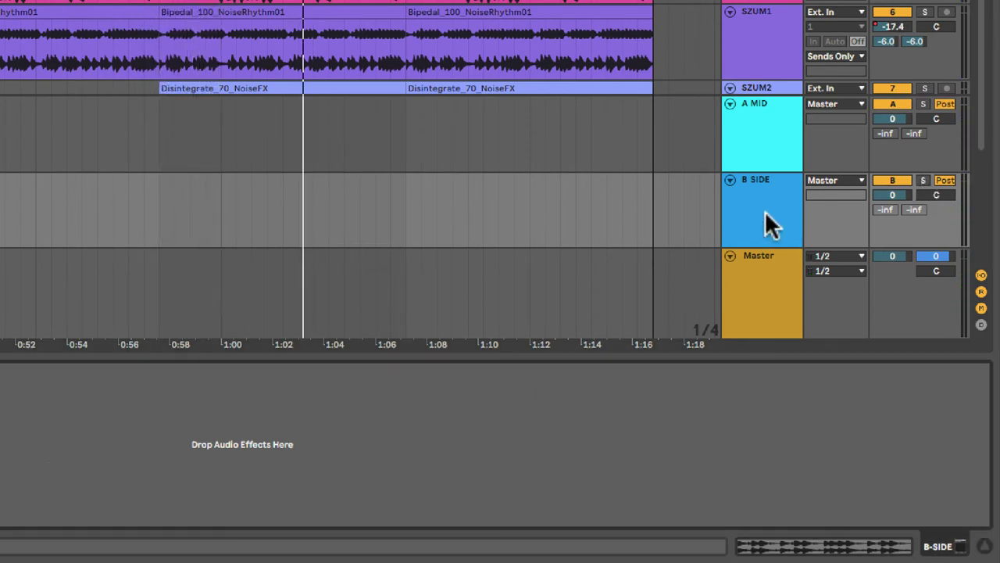
# Step: Add an EQ Eight after Voxengo MSED on the SIDE return track
pyautogui.click(745, 219)
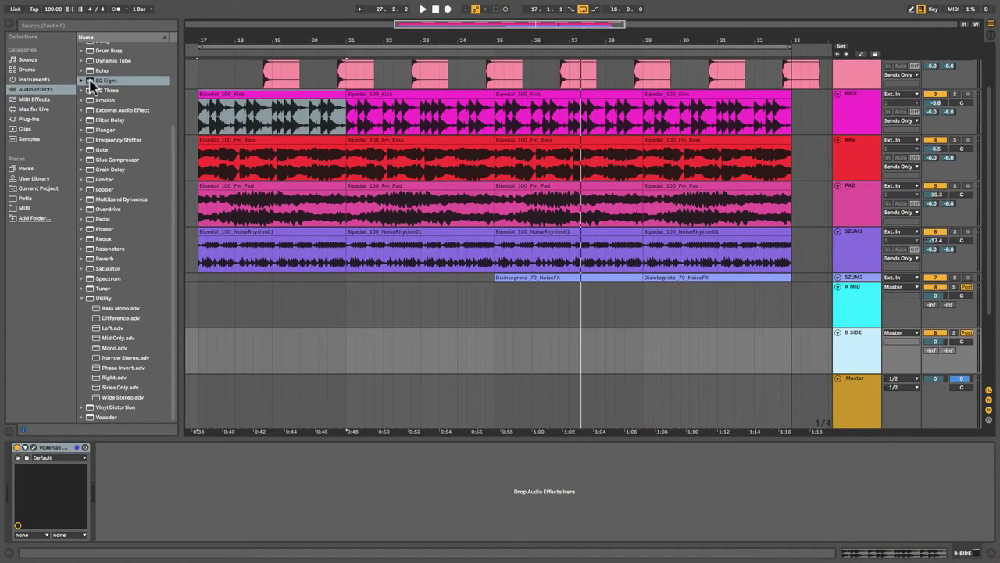
pyautogui.moveTo(89, 81); pyautogui.dragTo(104, 88)
pyautogui.moveTo(303, 274); pyautogui.dragTo(654, 311)
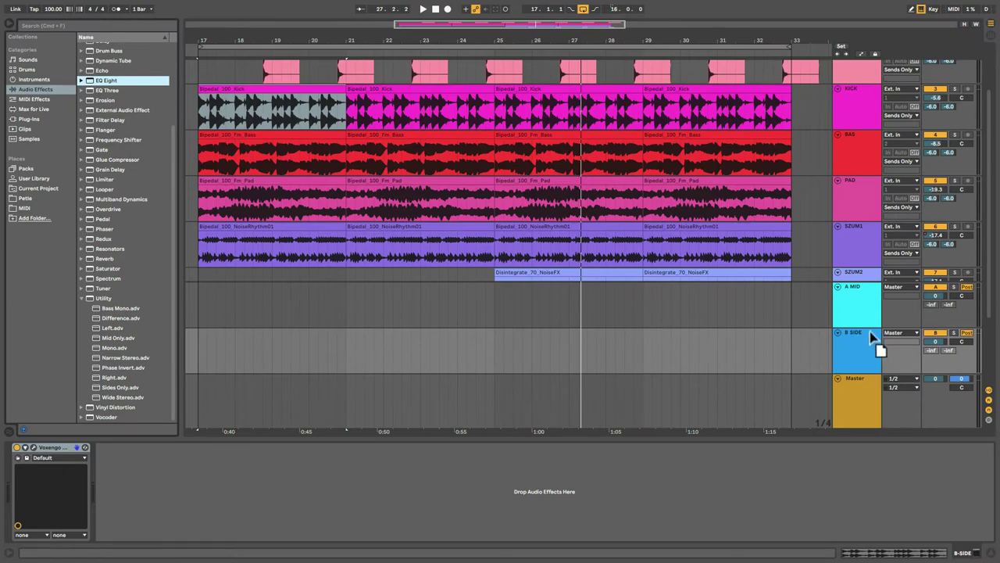
pyautogui.moveTo(853, 349); pyautogui.dragTo(853, 352)
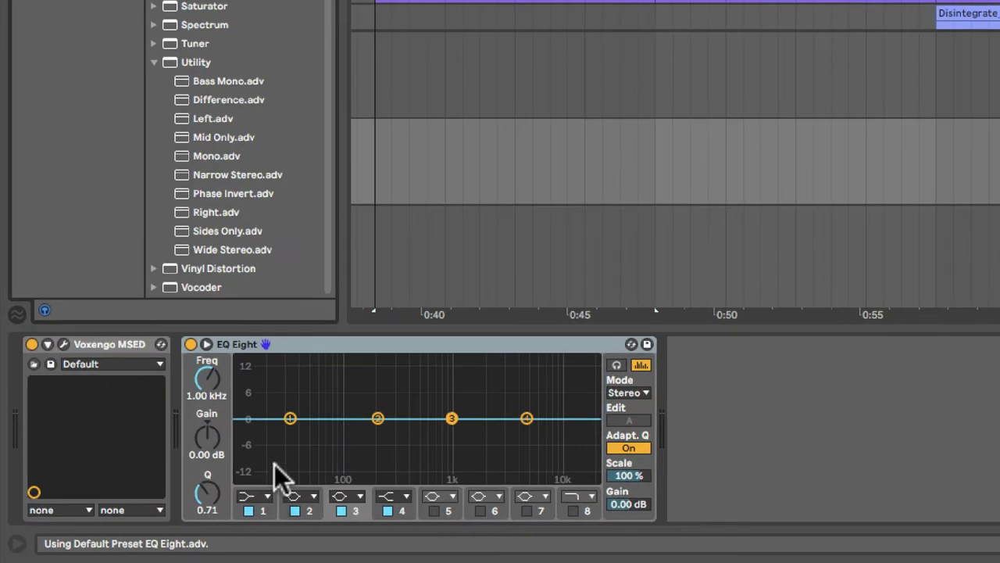
# Step: Change band 1 of the SIDE return's EQ Eight to a low-cut filter and set its frequency to about 115 Hz
pyautogui.click(267, 495)
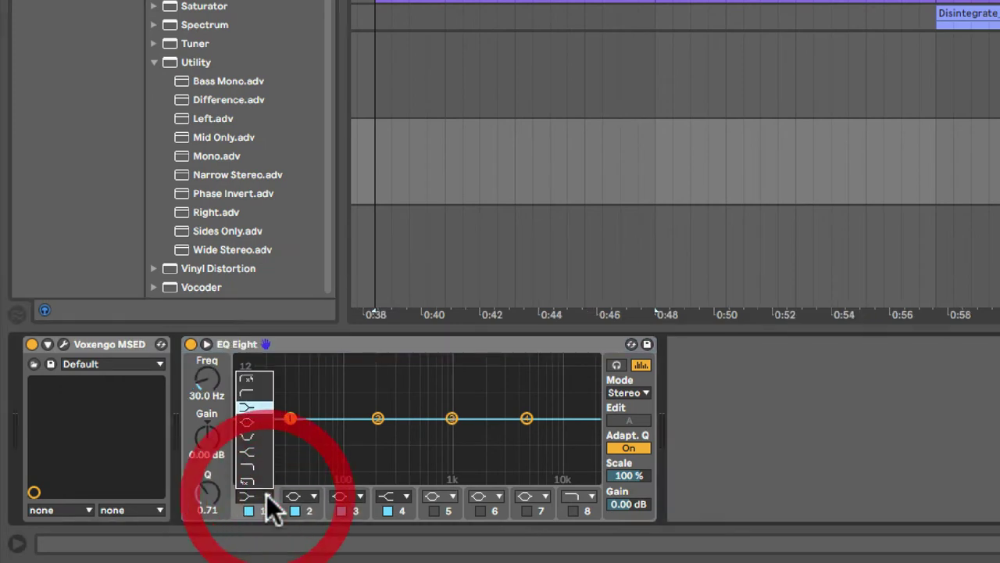
pyautogui.click(252, 391)
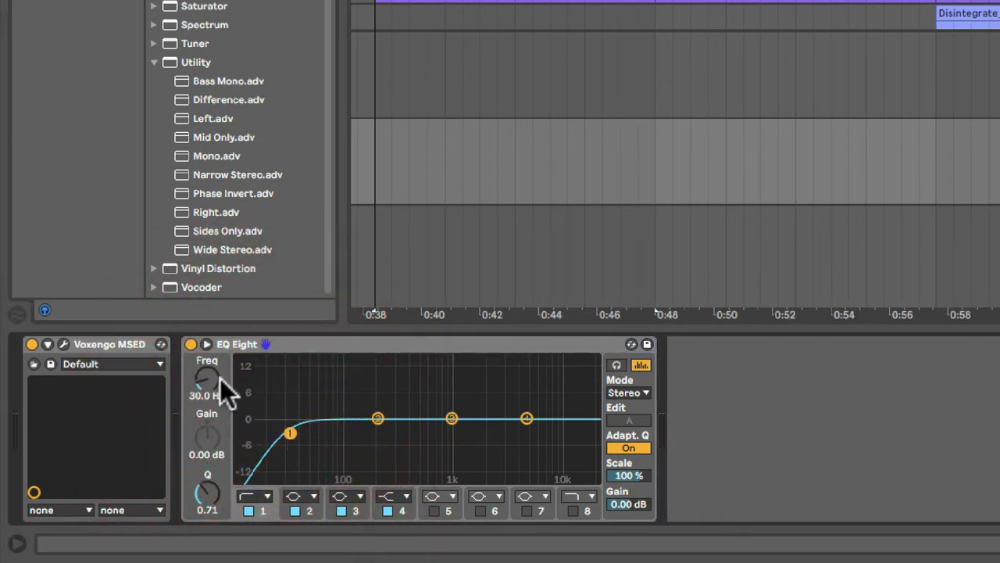
pyautogui.moveTo(321, 433); pyautogui.dragTo(352, 432)
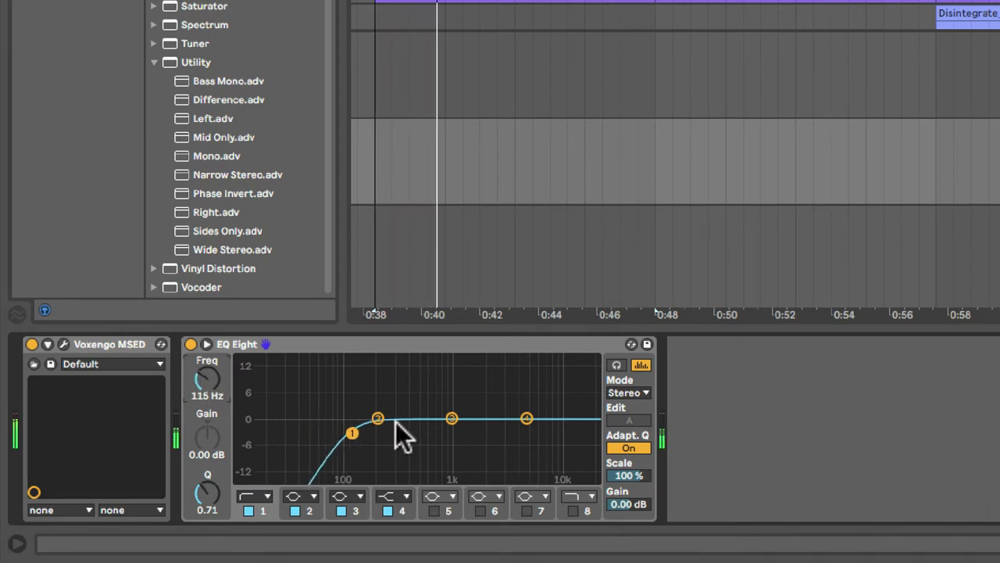
# Step: Compare the SIDE return with the low-cut EQ Eight bypassed and active during playback, finishing with it active
pyautogui.click(190, 344)
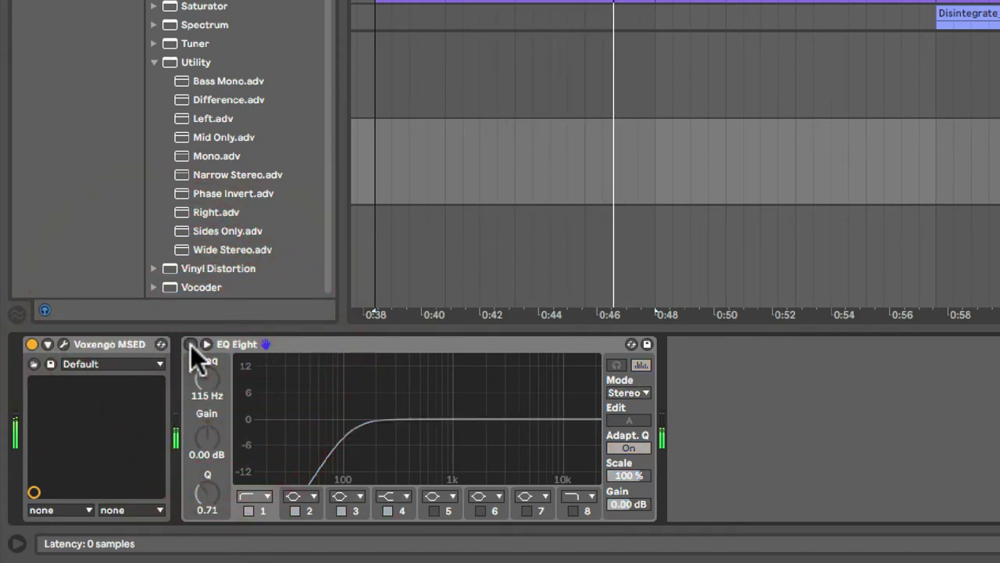
pyautogui.click(191, 344)
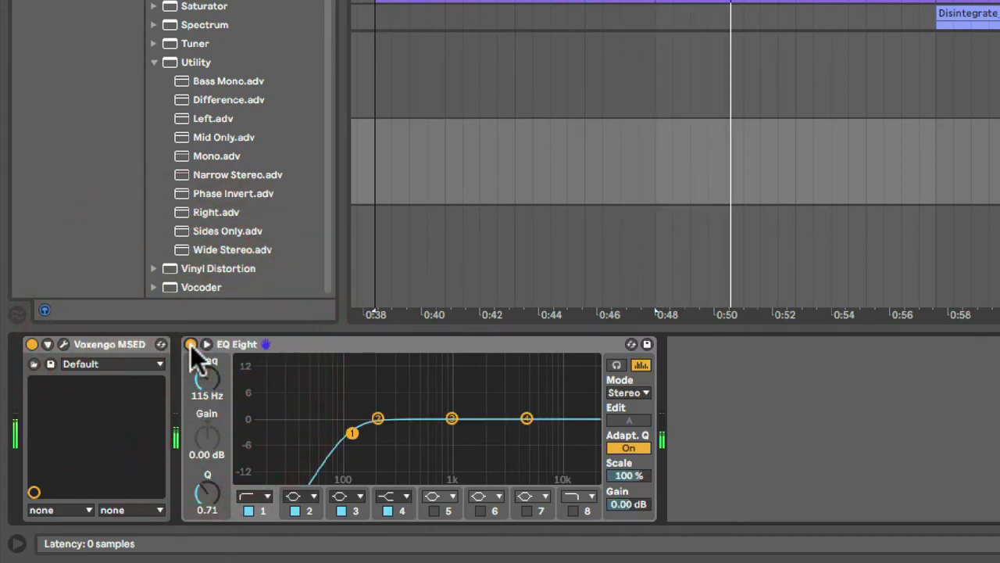
pyautogui.click(191, 345)
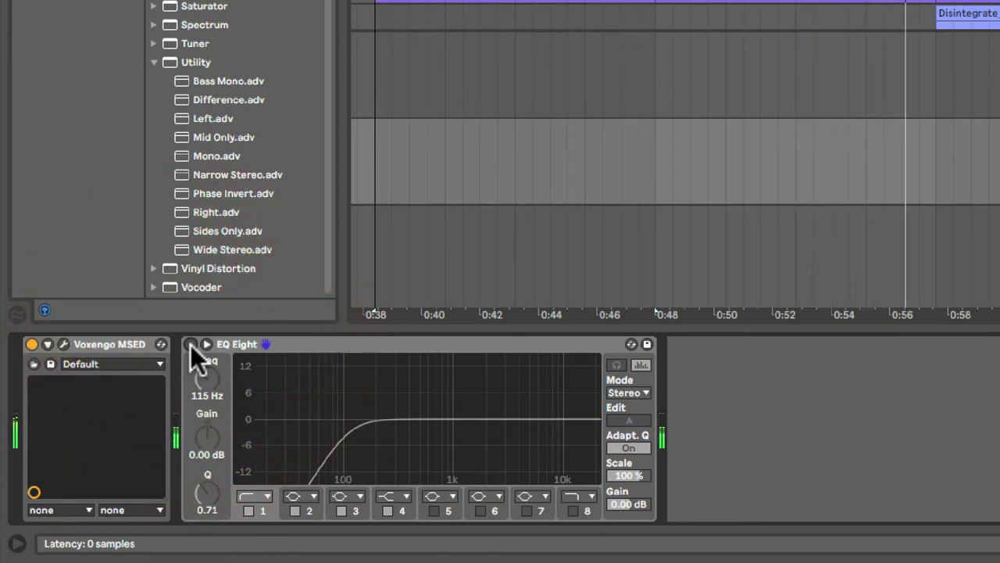
pyautogui.click(191, 345)
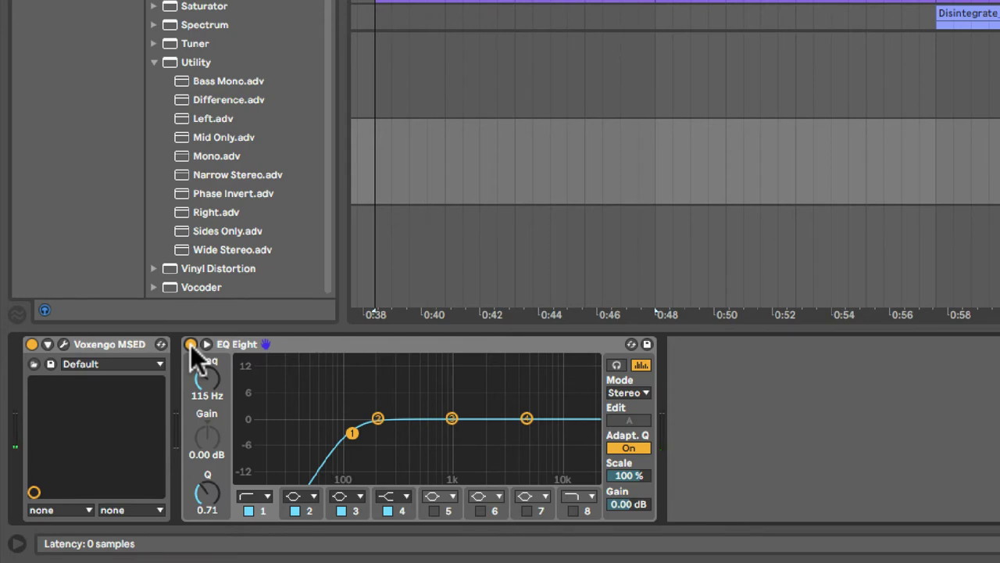
# Step: Boost EQ Eight band 2 by 2.60 dB at 516 Hz with Q 0.52, and shelf band 4 by 6.32 dB at 9.79 kHz
pyautogui.moveTo(379, 418); pyautogui.dragTo(421, 408)
pyautogui.moveTo(196, 492); pyautogui.dragTo(206, 500)
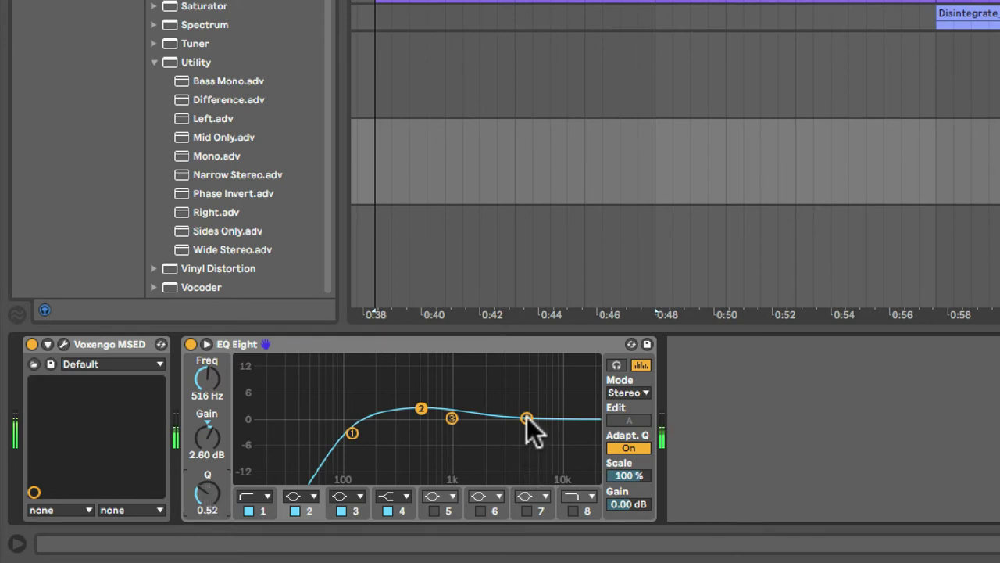
pyautogui.moveTo(527, 416); pyautogui.dragTo(518, 412)
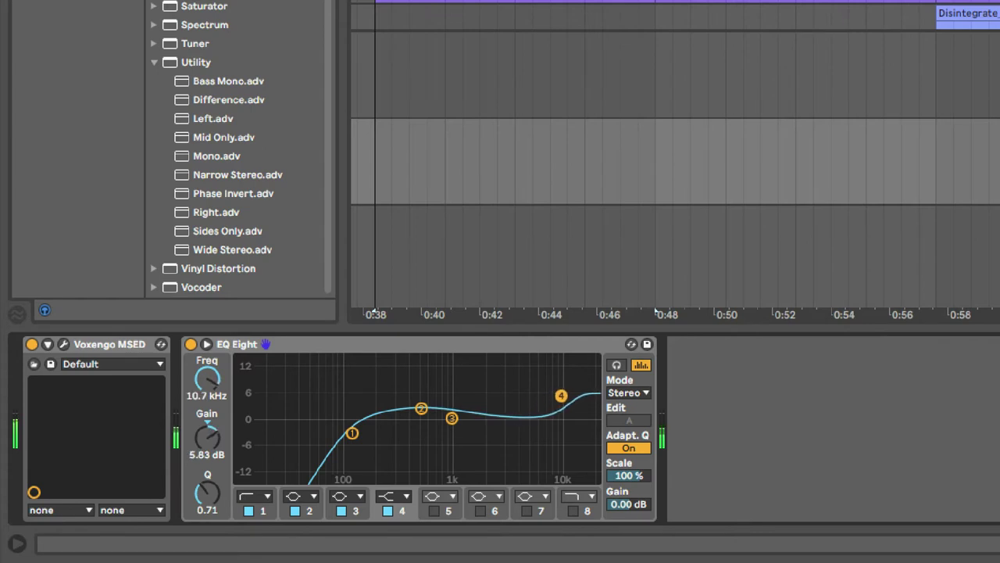
# Step: Compare the sound with and without the EQ Eight boosts by toggling the device, finishing with it active
pyautogui.click(192, 345)
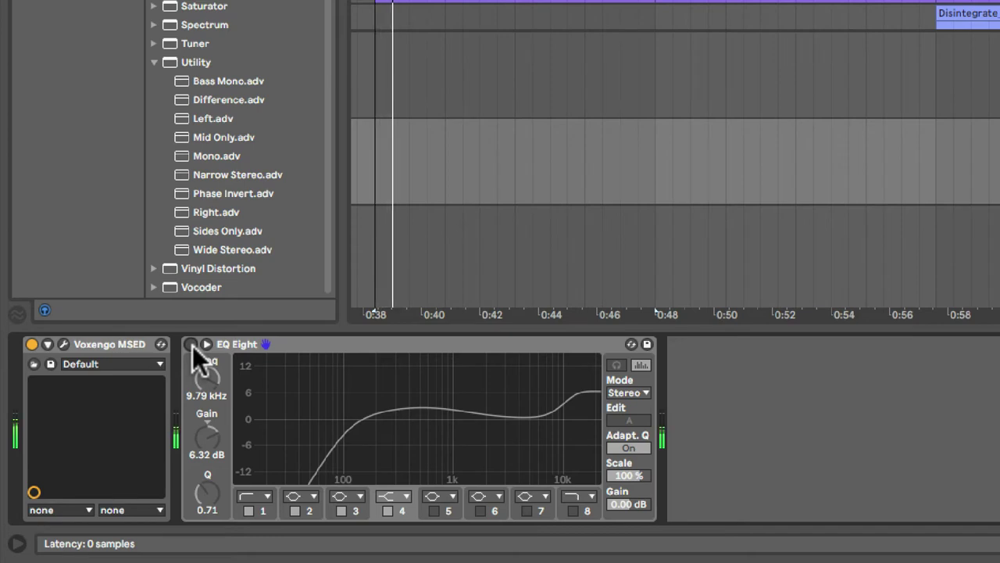
pyautogui.click(191, 344)
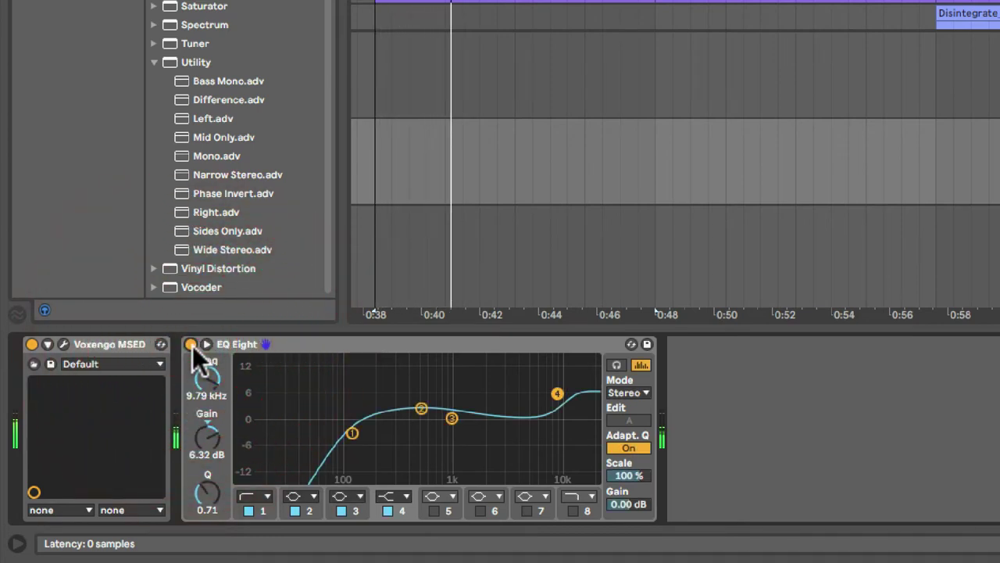
pyautogui.click(191, 345)
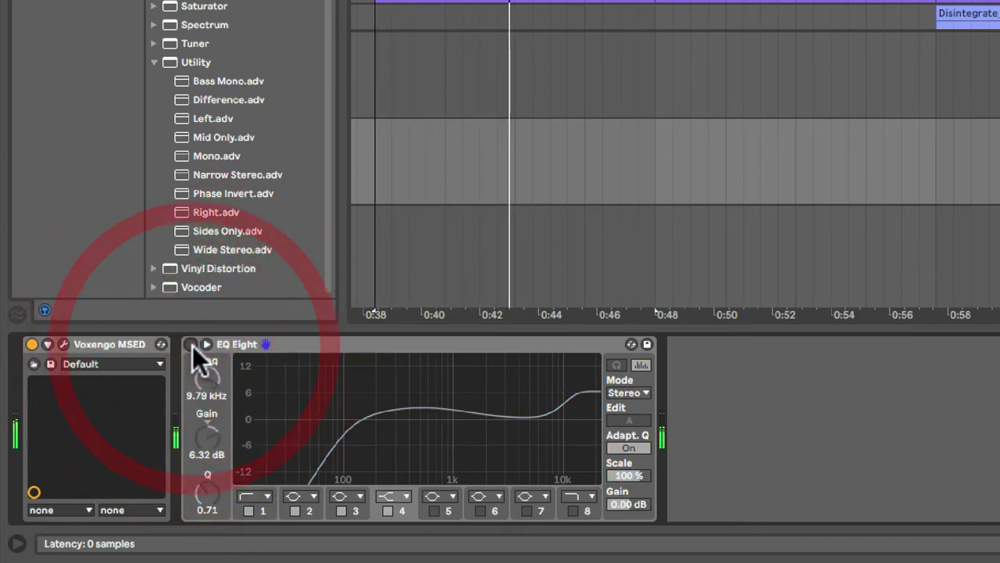
pyautogui.click(190, 344)
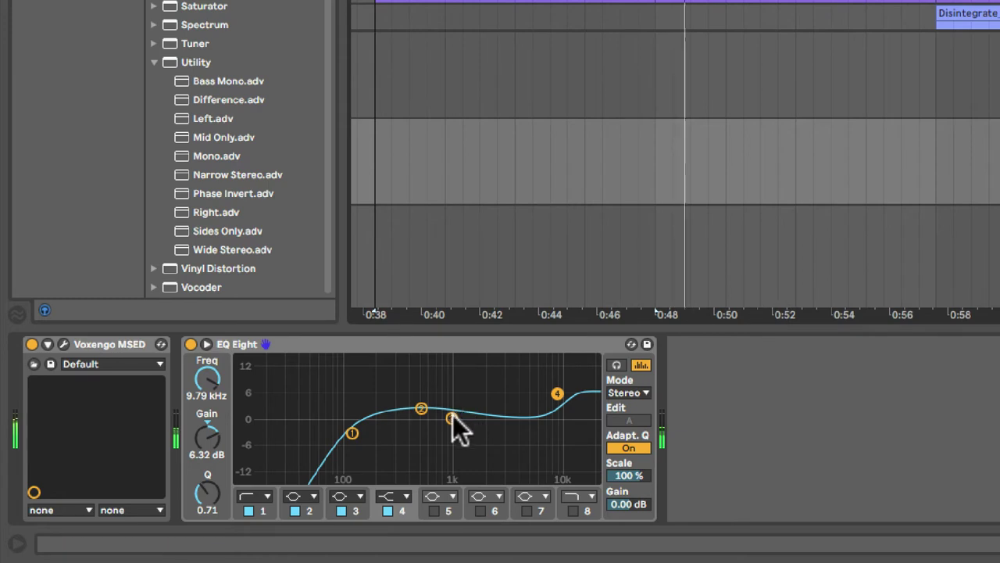
# Step: Make band 3 of the EQ Eight a narrow cut of -11.0 dB at 1.25 kHz with Q 18.0
pyautogui.moveTo(452, 416); pyautogui.dragTo(466, 419)
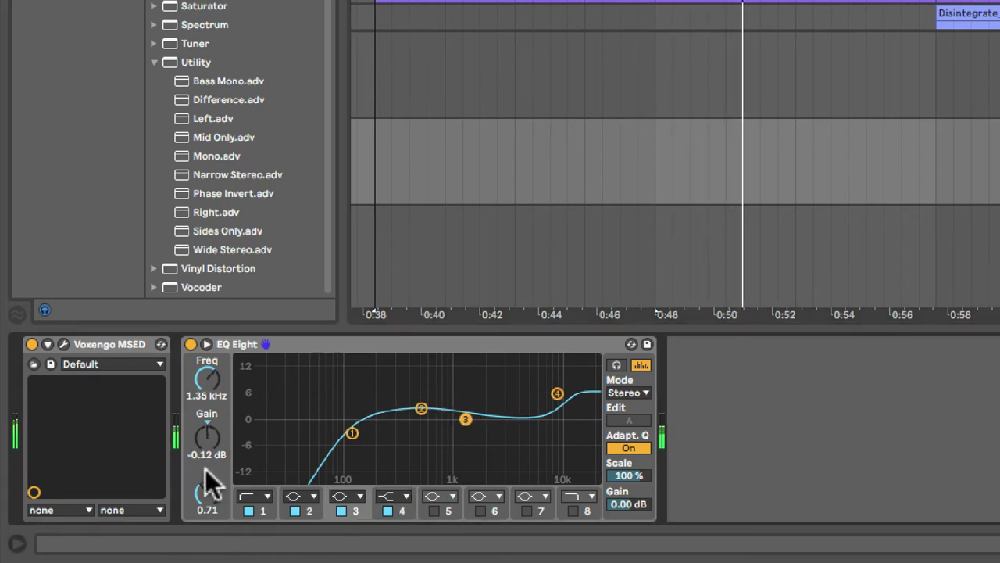
pyautogui.moveTo(208, 492); pyautogui.dragTo(205, 550)
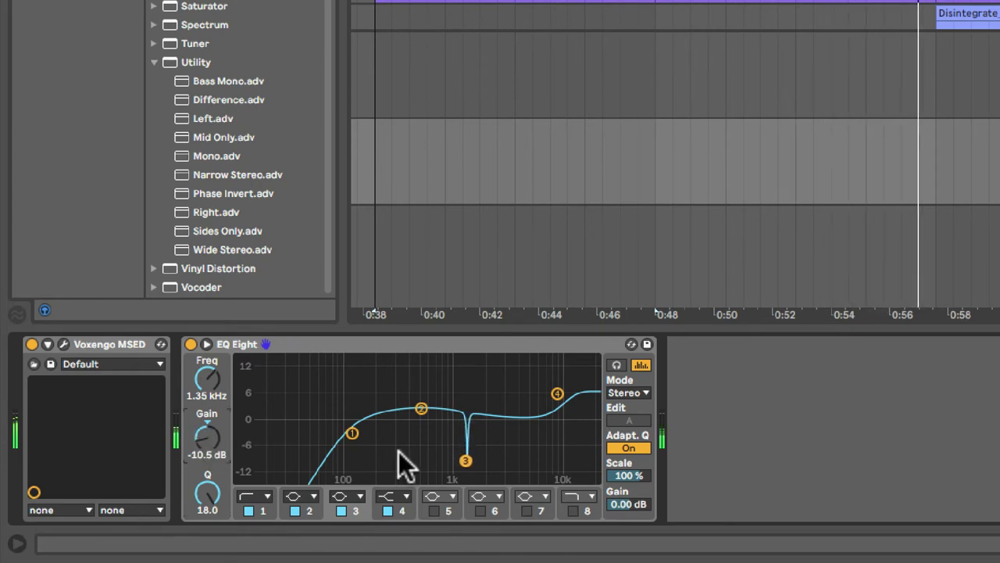
pyautogui.moveTo(469, 459)
pyautogui.mouseDown()
pyautogui.moveTo(502, 458)
pyautogui.moveTo(464, 463)
pyautogui.mouseUp()
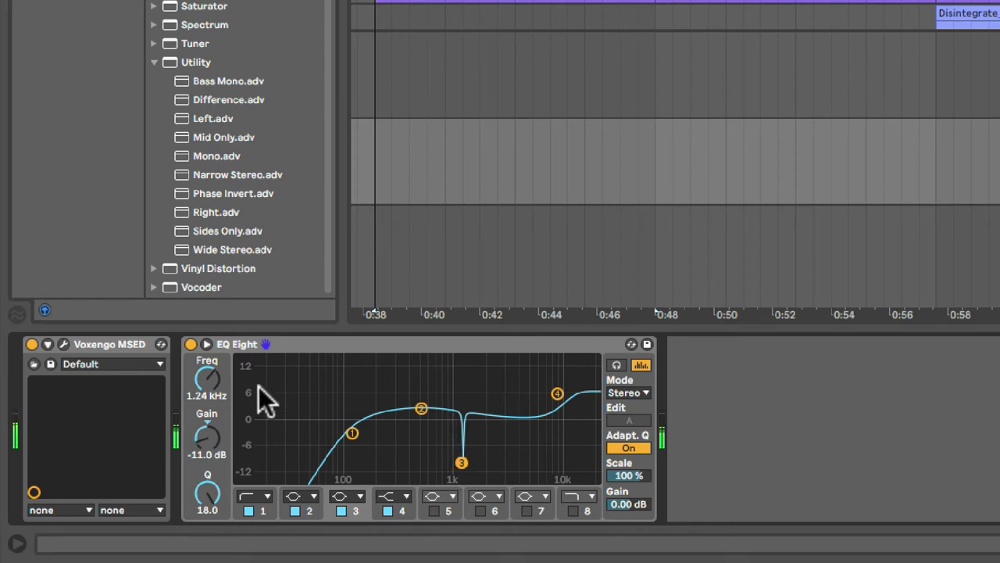
pyautogui.moveTo(206, 374); pyautogui.dragTo(206, 364)
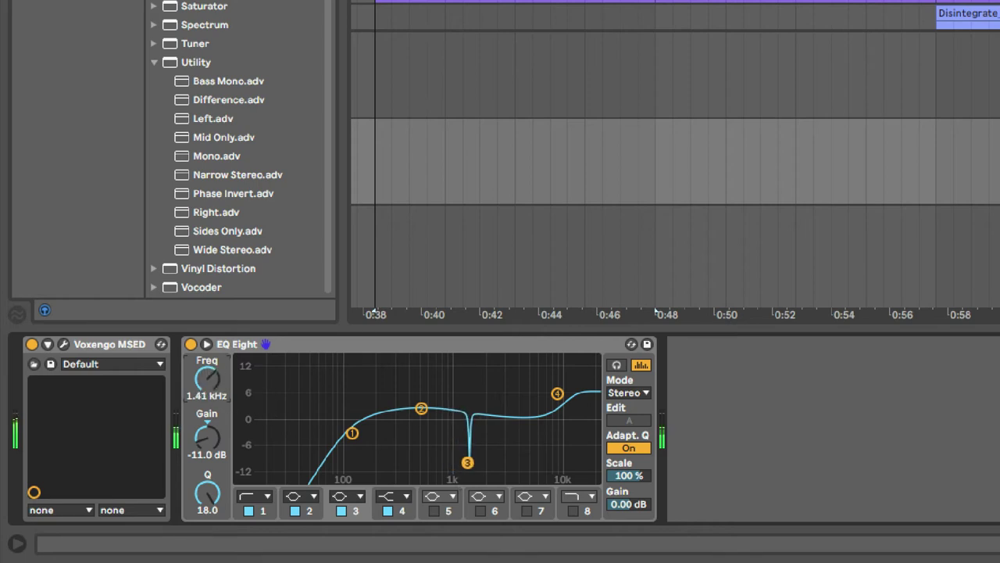
# Step: Compare the full EQ Eight curve against the bypassed signal, leaving the device active
pyautogui.click(190, 344)
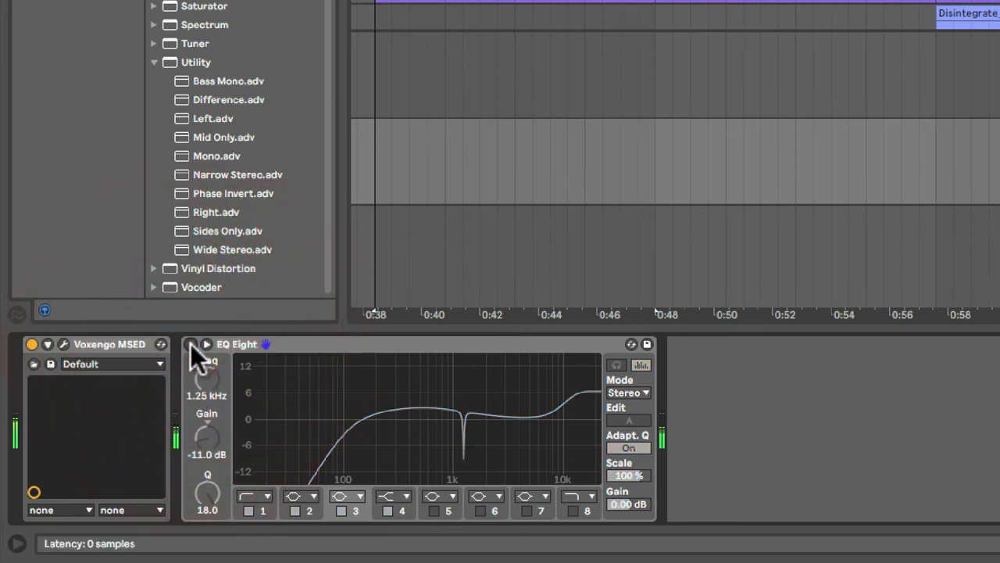
pyautogui.click(190, 343)
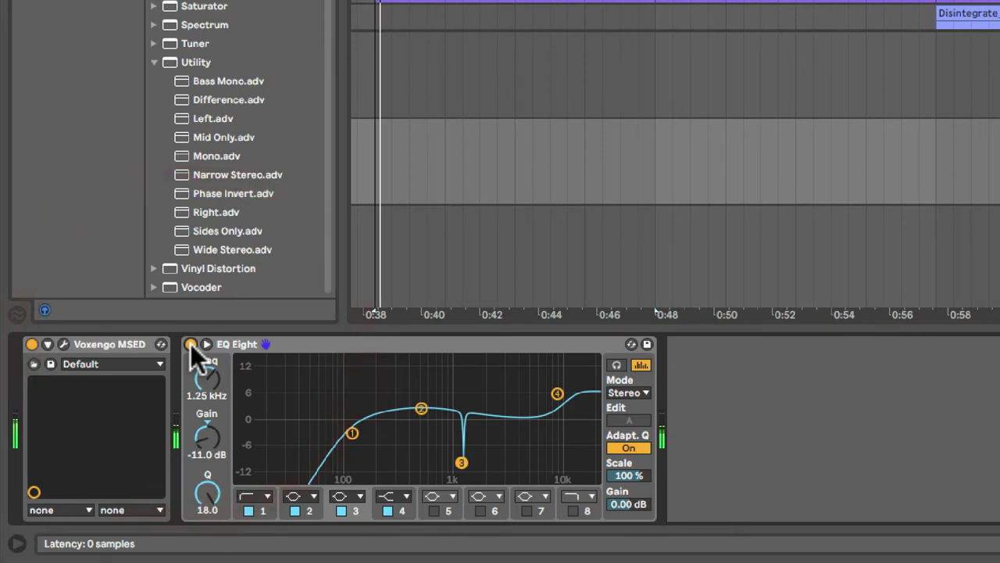
pyautogui.click(191, 344)
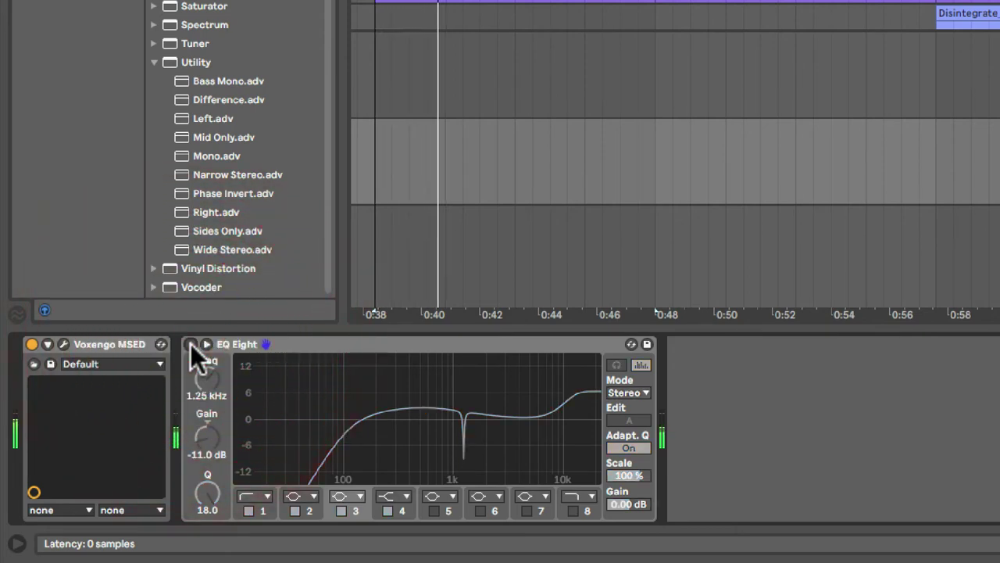
pyautogui.click(191, 344)
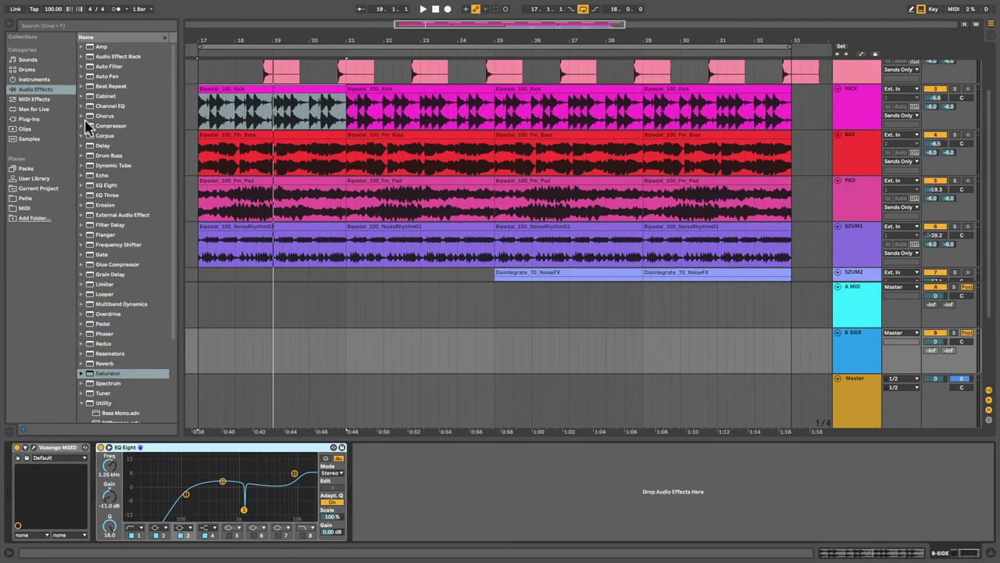
# Step: Add a Compressor after the EQ Eight on the SIDE return and turn off its Makeup gain
pyautogui.click(94, 126)
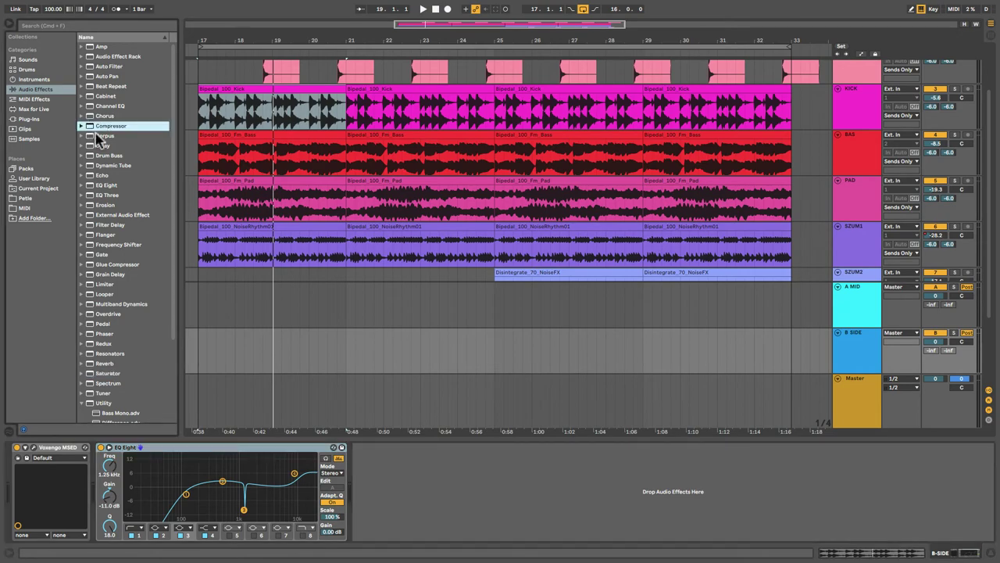
pyautogui.moveTo(398, 463); pyautogui.dragTo(410, 483)
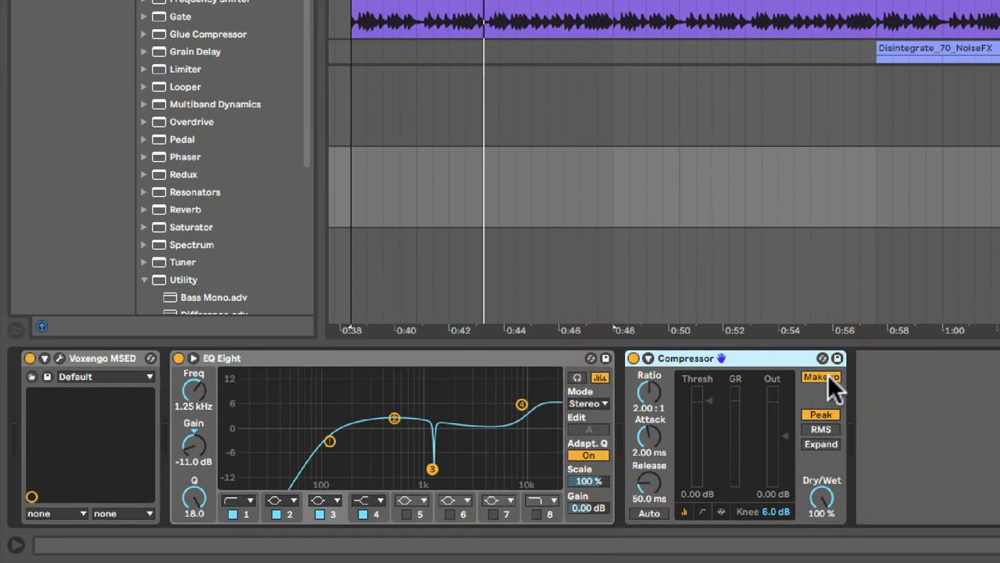
pyautogui.click(827, 375)
# Step: Set the Compressor's ratio to 3.94:1, attack to 9.47 ms and threshold to -36.5 dB
pyautogui.moveTo(649, 391); pyautogui.dragTo(649, 385)
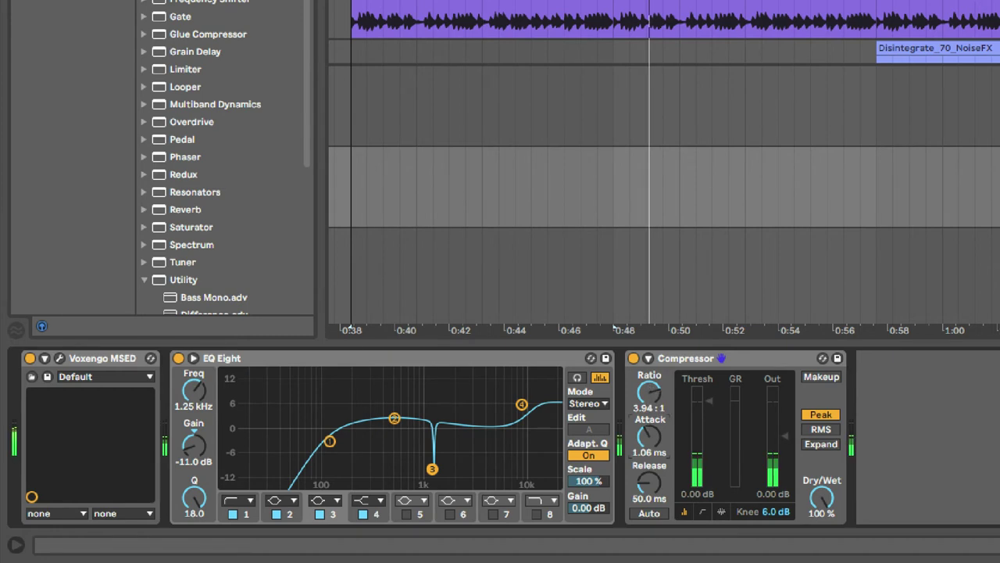
pyautogui.moveTo(650, 436)
pyautogui.mouseDown()
pyautogui.moveTo(650, 416)
pyautogui.moveTo(649, 426)
pyautogui.mouseUp()
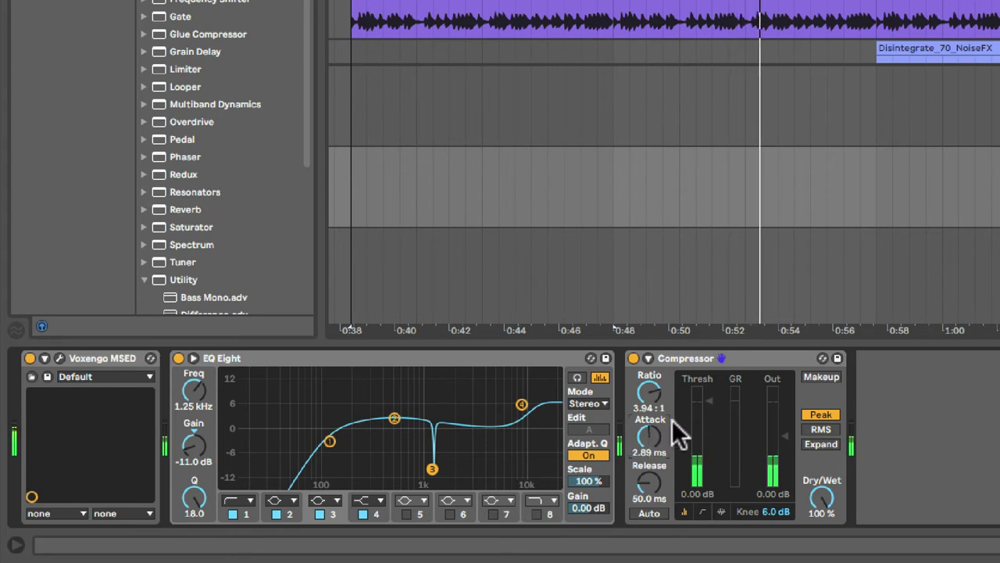
pyautogui.moveTo(710, 398); pyautogui.dragTo(709, 465)
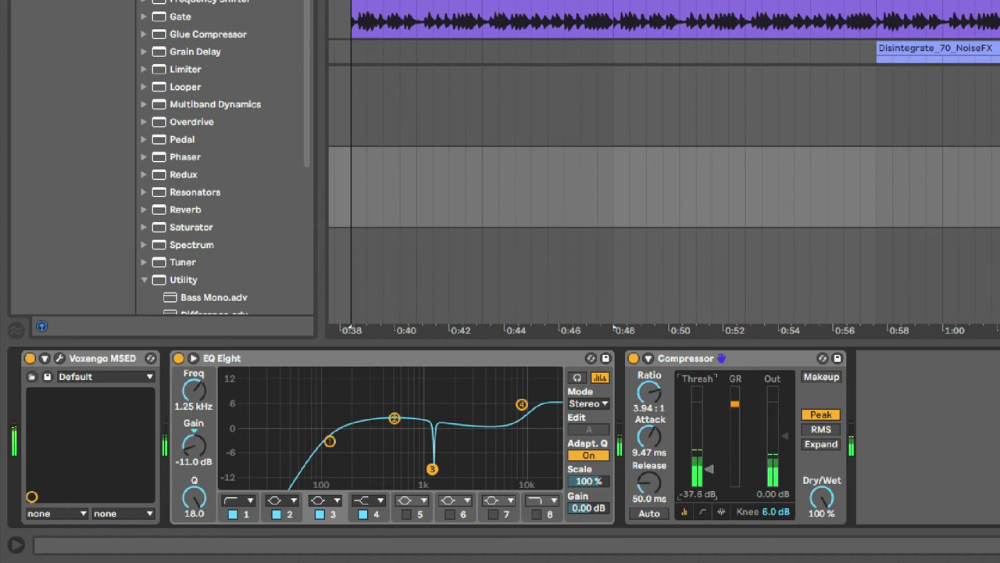
# Step: Check the Compressor's level against bypass and raise its output gain to 2.31 dB
pyautogui.click(633, 358)
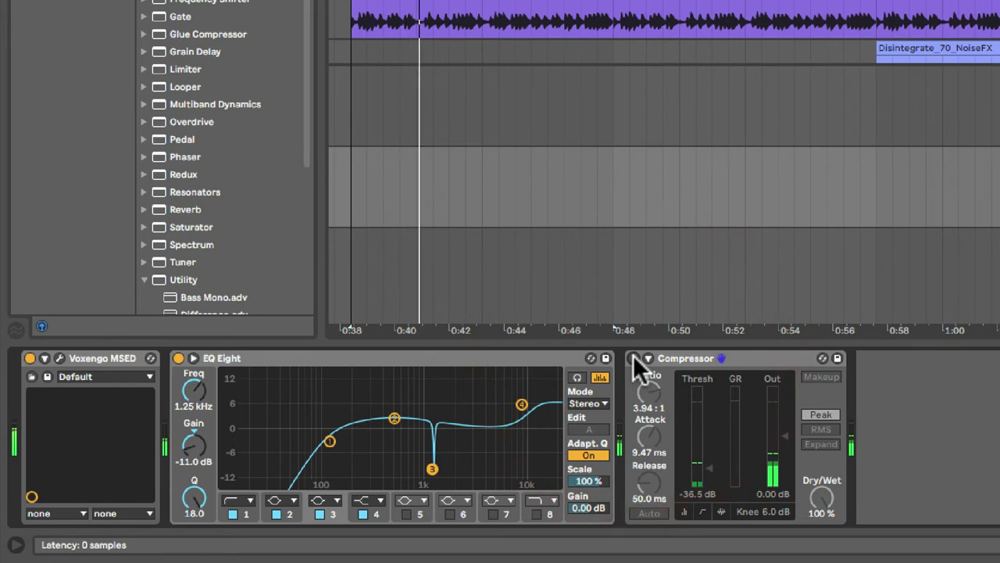
pyautogui.click(634, 358)
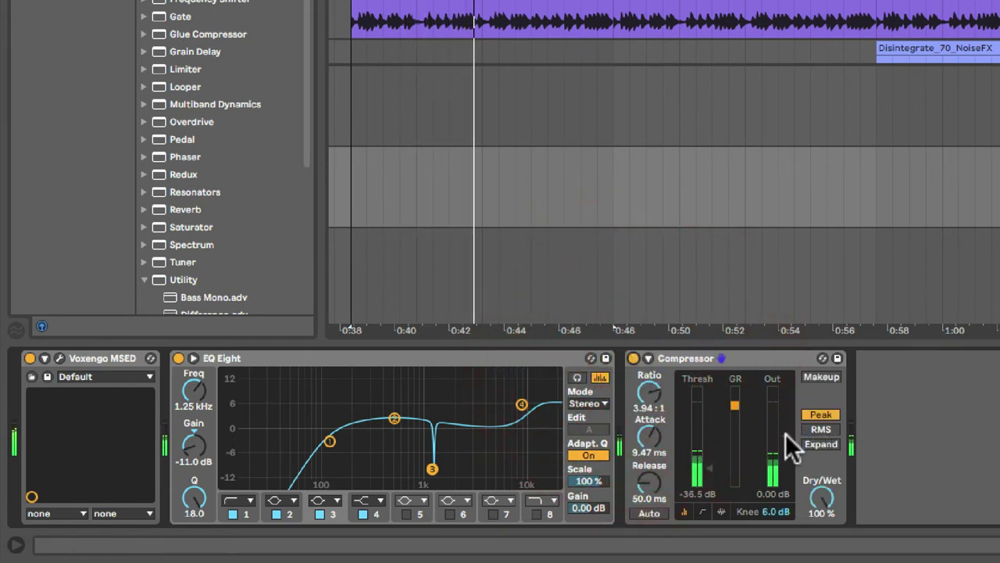
pyautogui.moveTo(785, 435); pyautogui.dragTo(785, 433)
# Step: Compare the level-matched Compressor with its bypassed signal by toggling the device repeatedly, finishing with it active
pyautogui.click(633, 357)
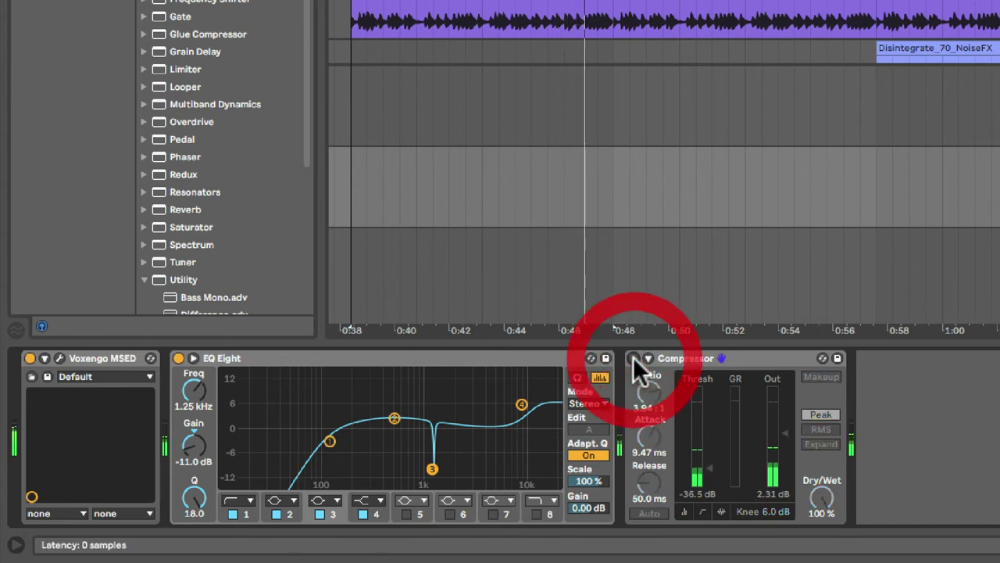
pyautogui.click(633, 357)
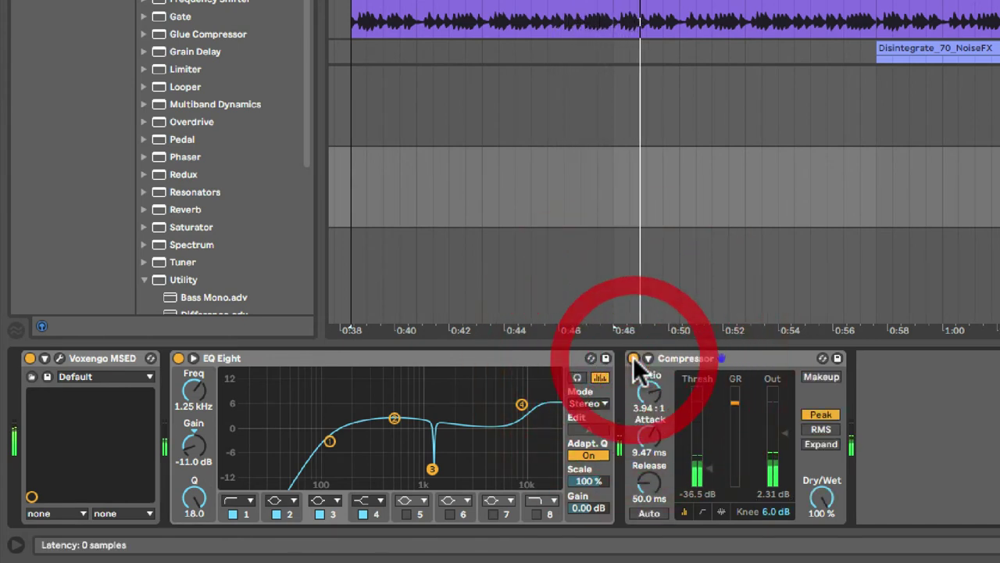
pyautogui.click(633, 357)
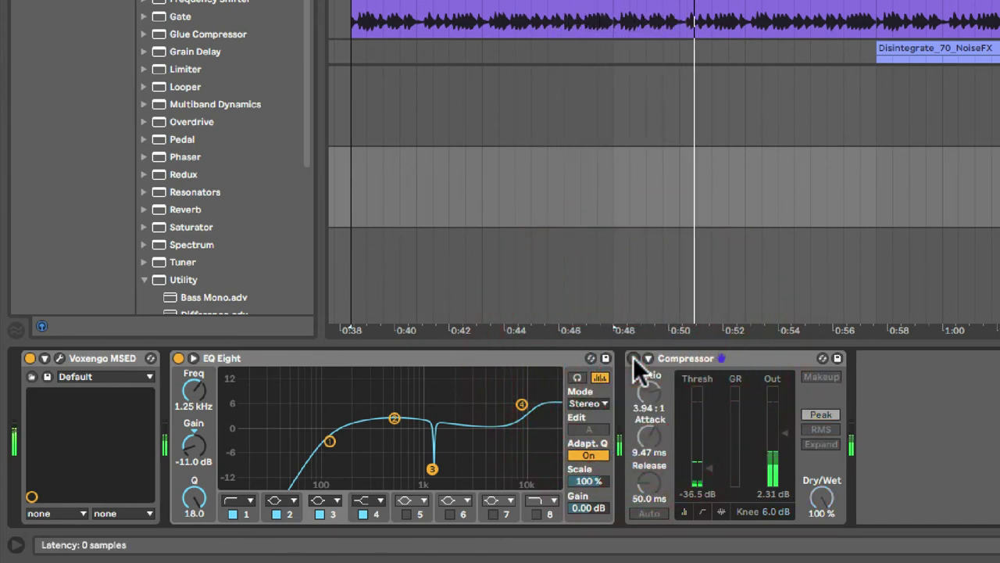
pyautogui.click(633, 357)
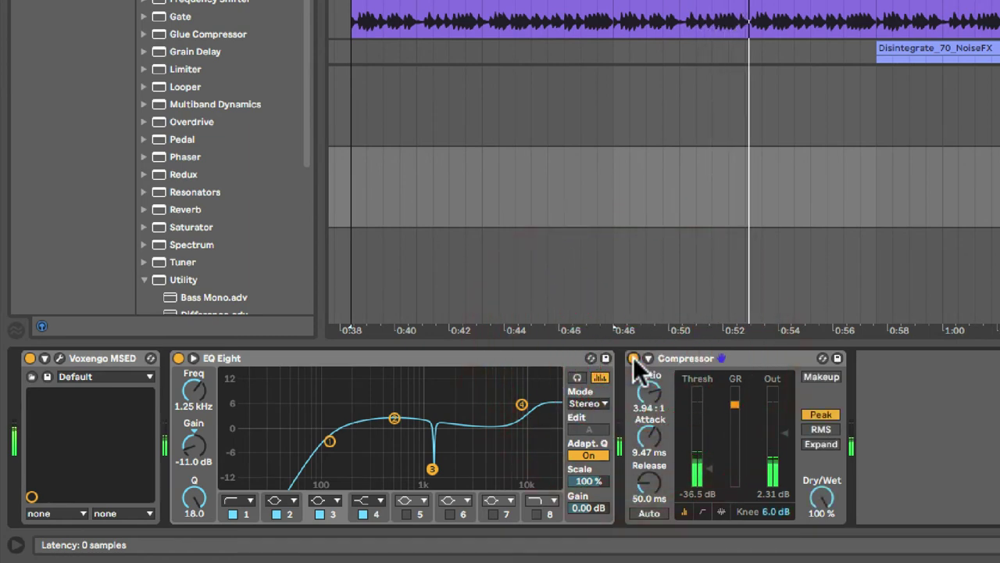
pyautogui.click(633, 357)
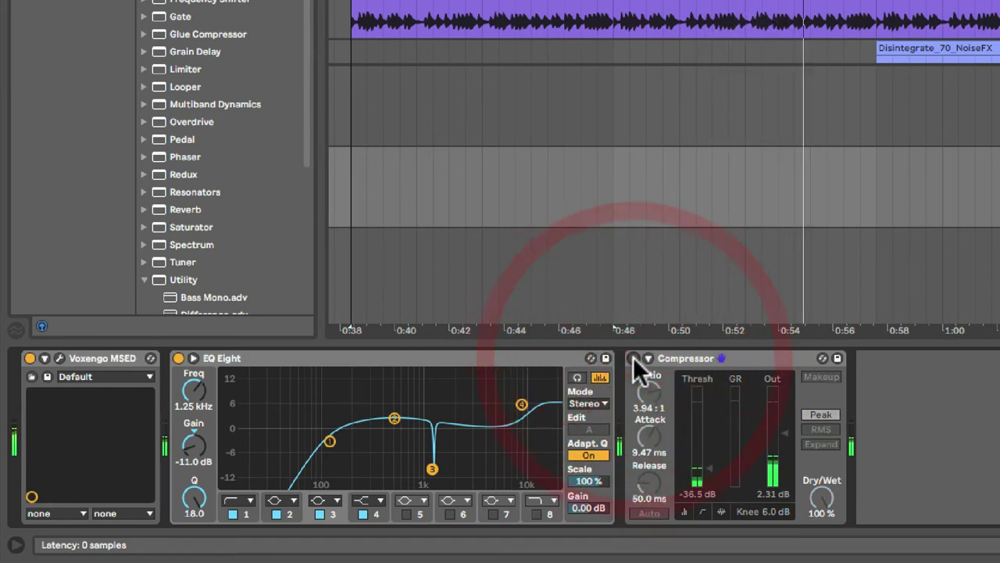
pyautogui.click(632, 357)
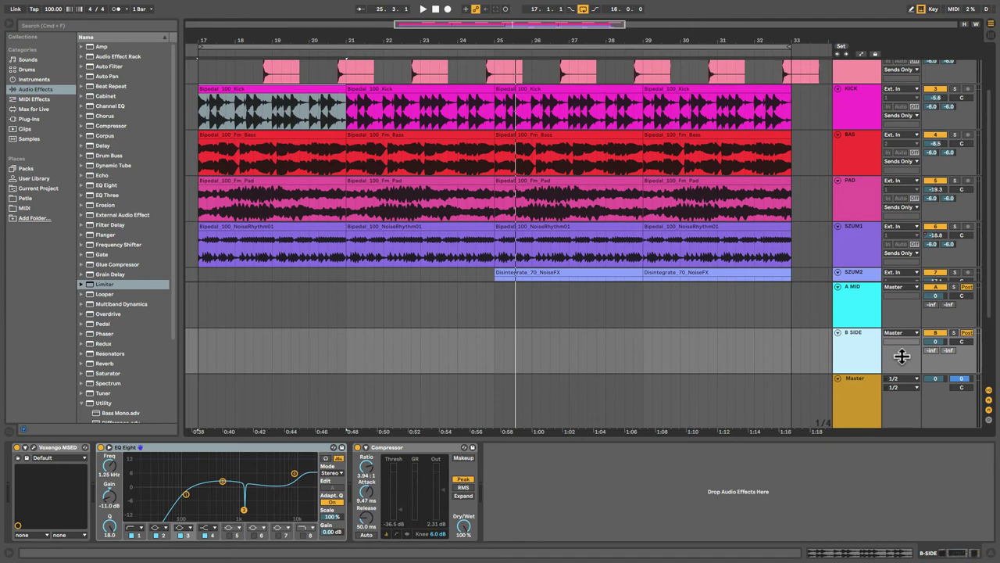
# Step: Play the arrangement and compare the full mix with the SIDE return's EQ Eight and Compressor bypassed and active
pyautogui.press('space')
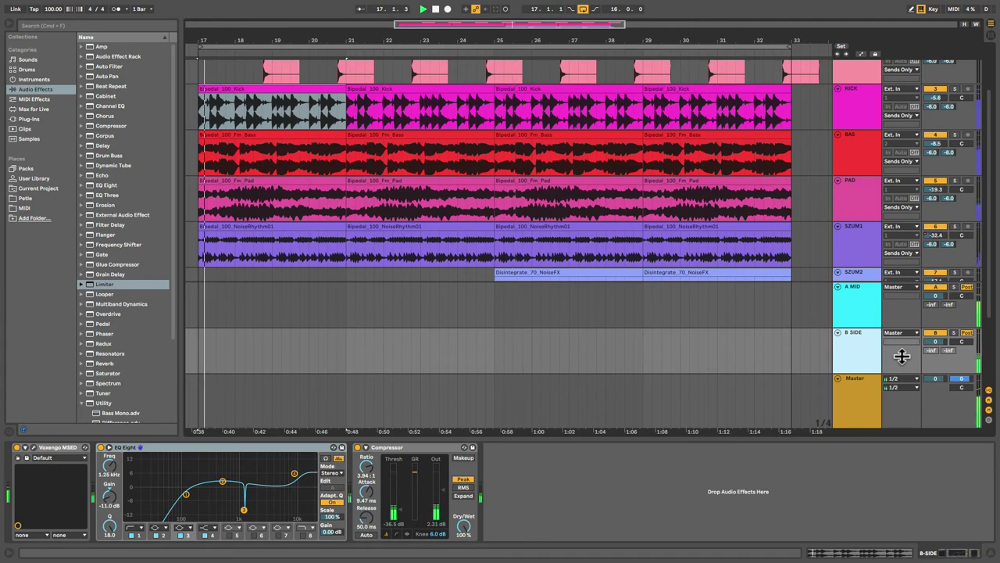
pyautogui.click(100, 447)
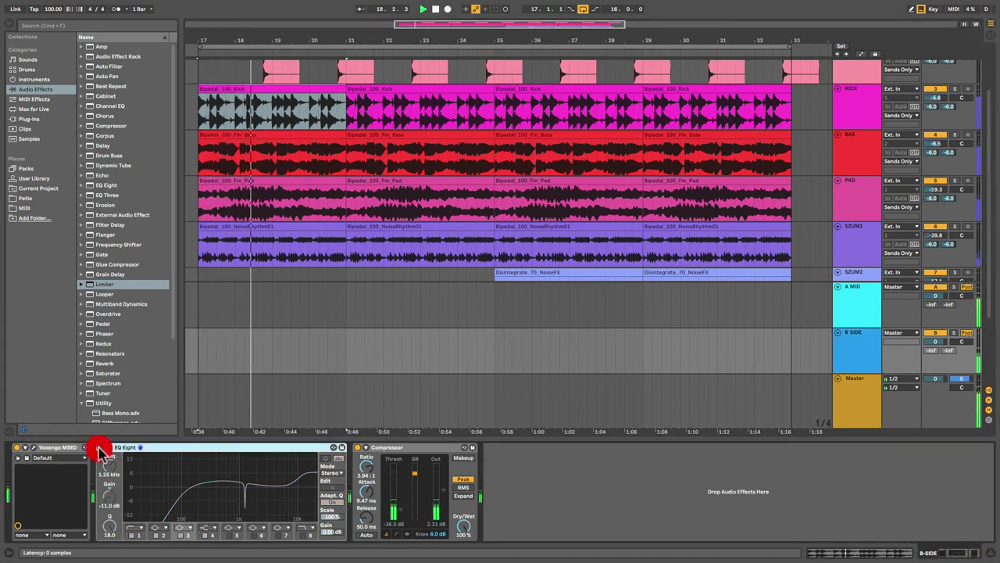
pyautogui.click(357, 447)
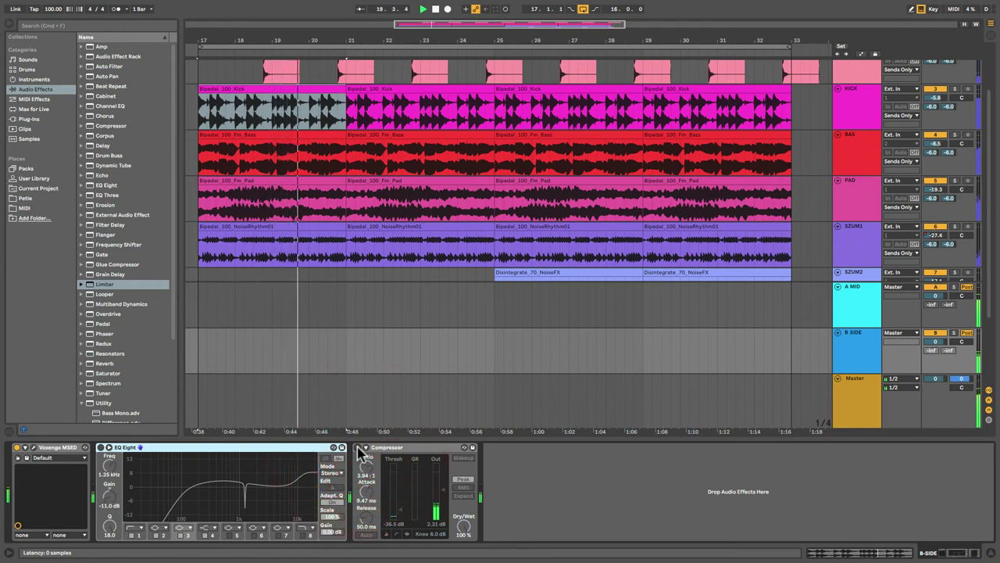
pyautogui.click(357, 447)
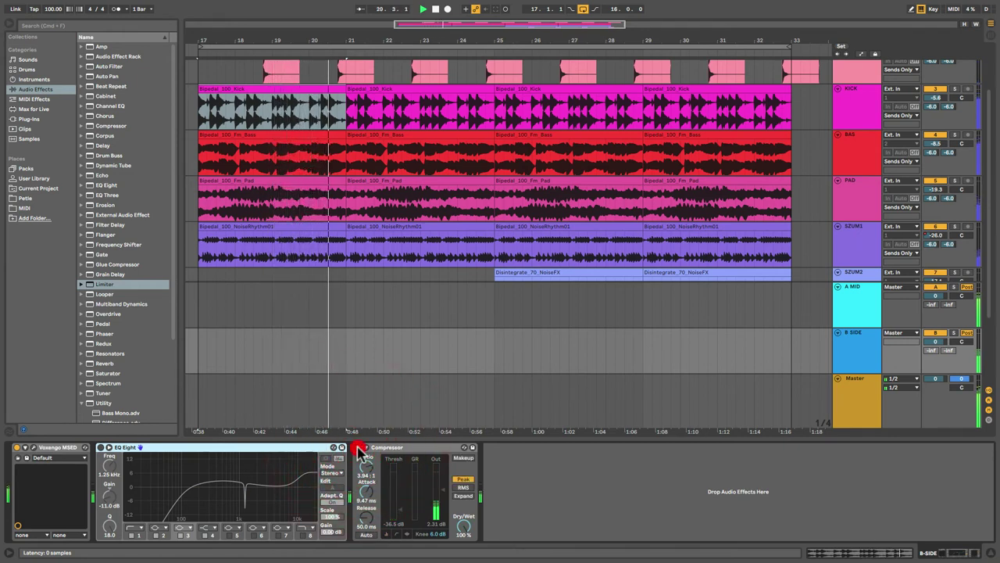
pyautogui.click(101, 447)
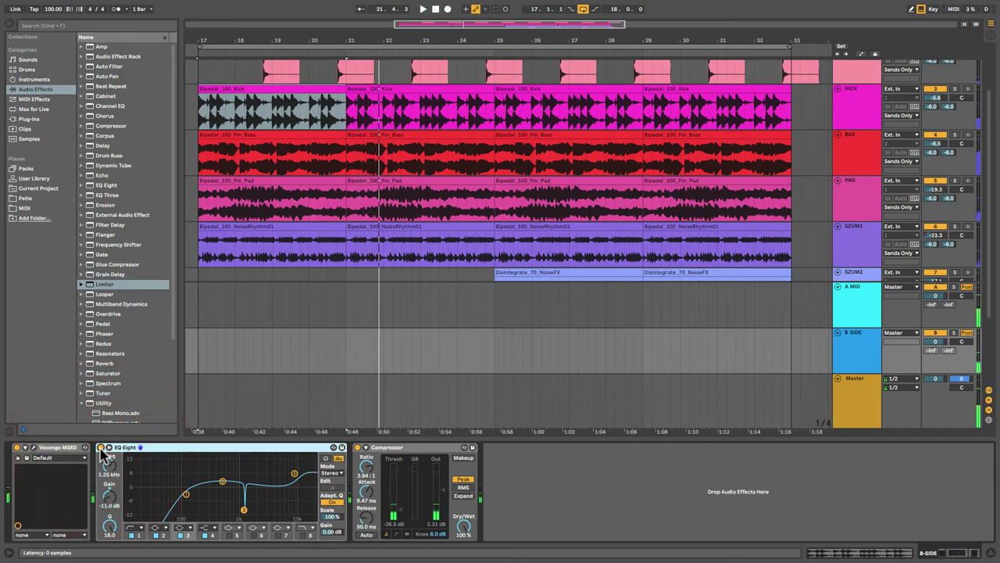
# Step: Add a Limiter to the Master track and raise its gain
pyautogui.moveTo(105, 288); pyautogui.dragTo(830, 391)
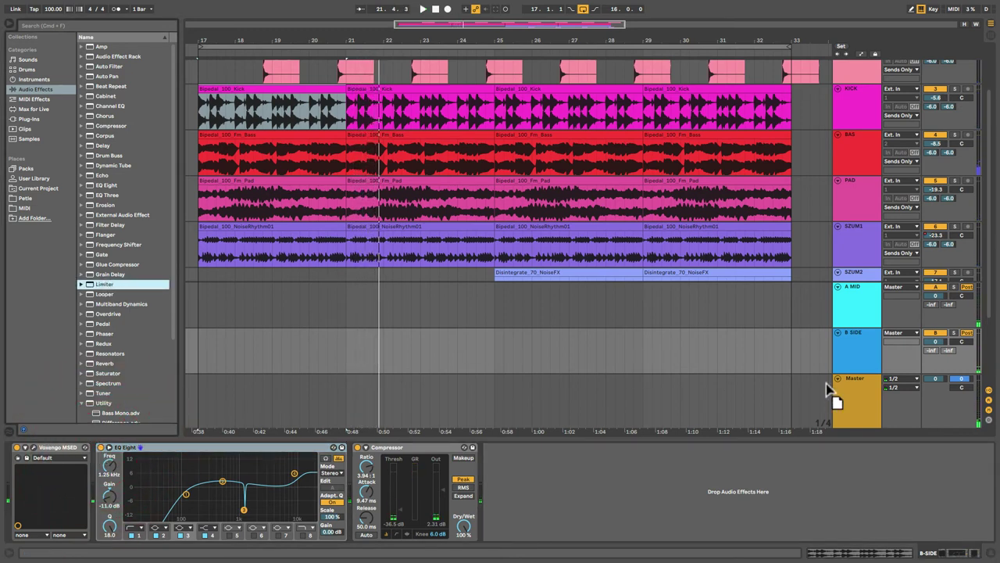
pyautogui.moveTo(942, 408); pyautogui.dragTo(942, 405)
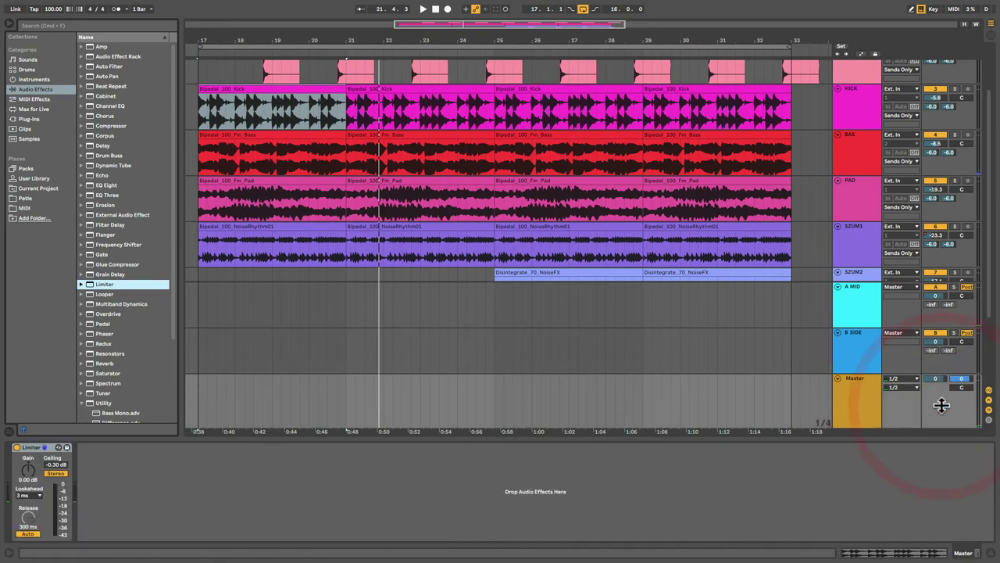
pyautogui.click(935, 402)
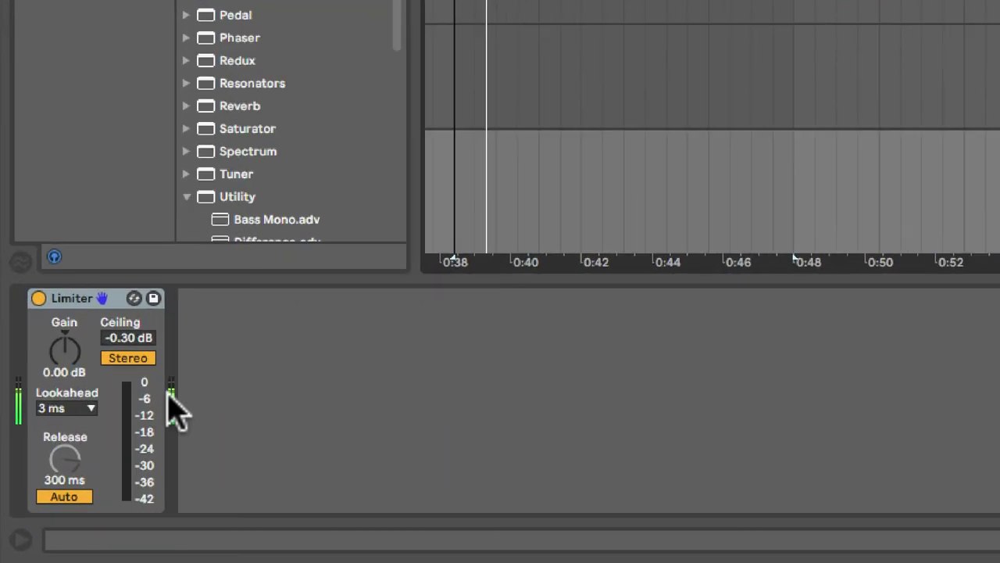
pyautogui.moveTo(65, 353); pyautogui.dragTo(65, 264)
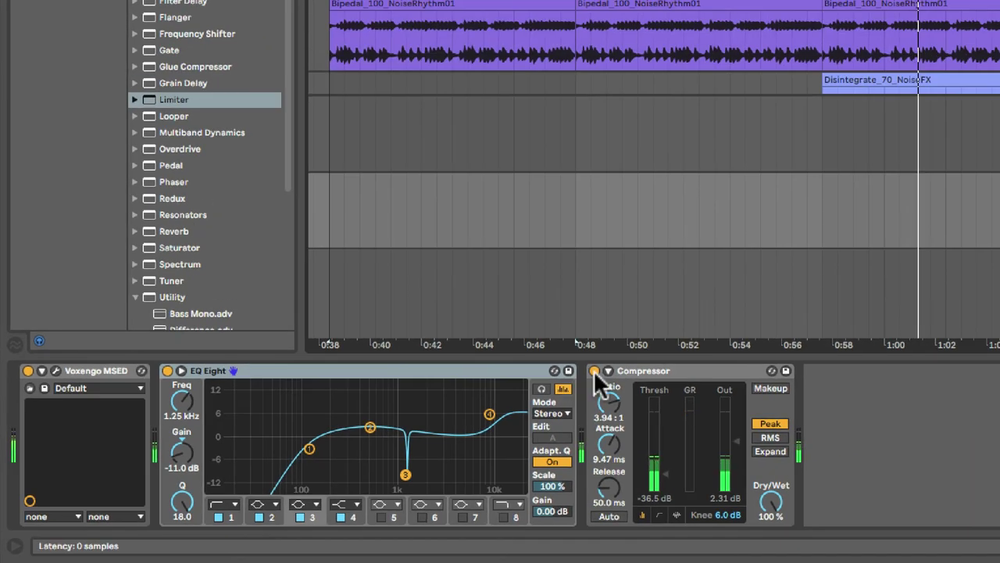
# Step: Compare the SIDE return through the Limiter by bypassing the Compressor and EQ Eight, finishing with both active
pyautogui.click(594, 370)
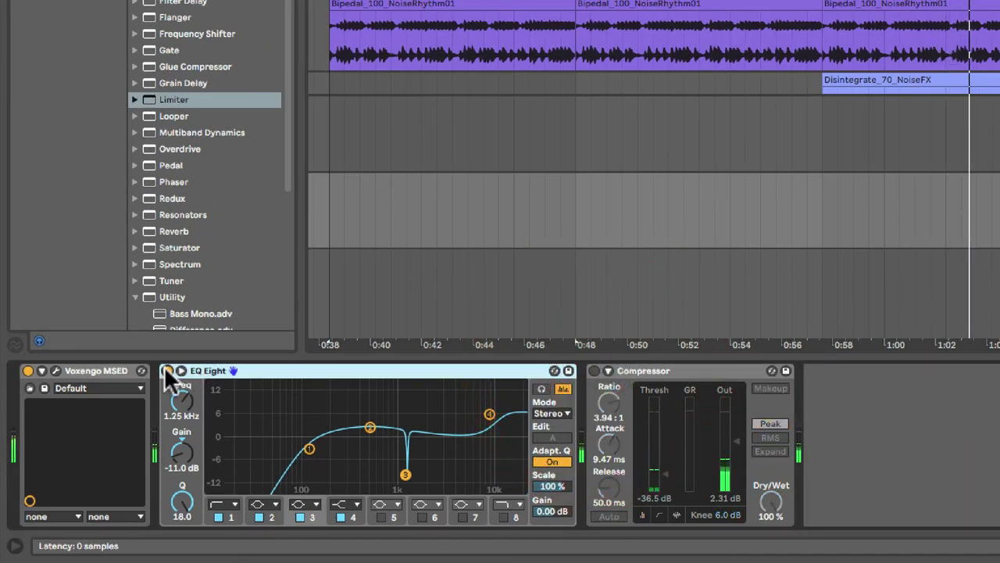
pyautogui.click(166, 370)
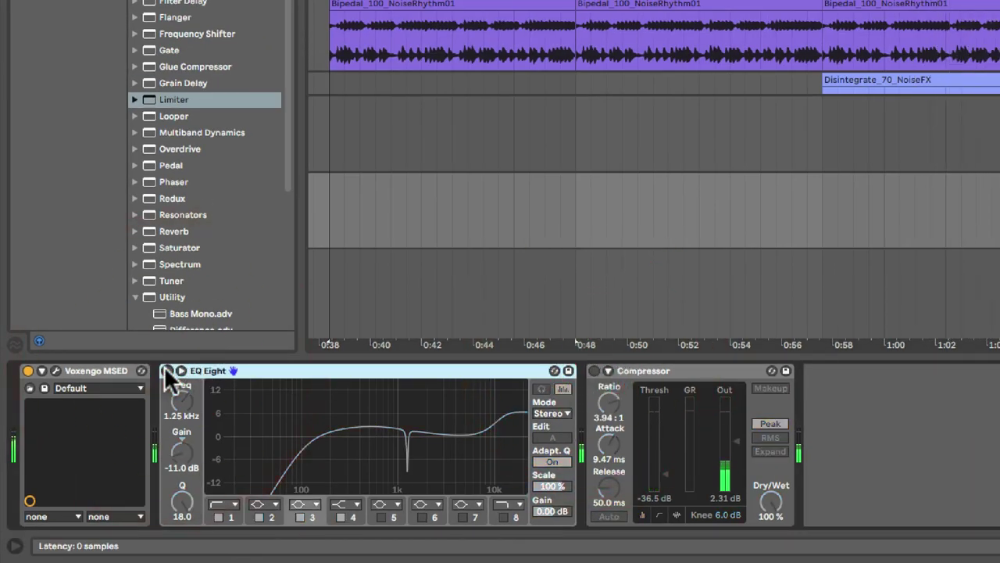
pyautogui.click(167, 370)
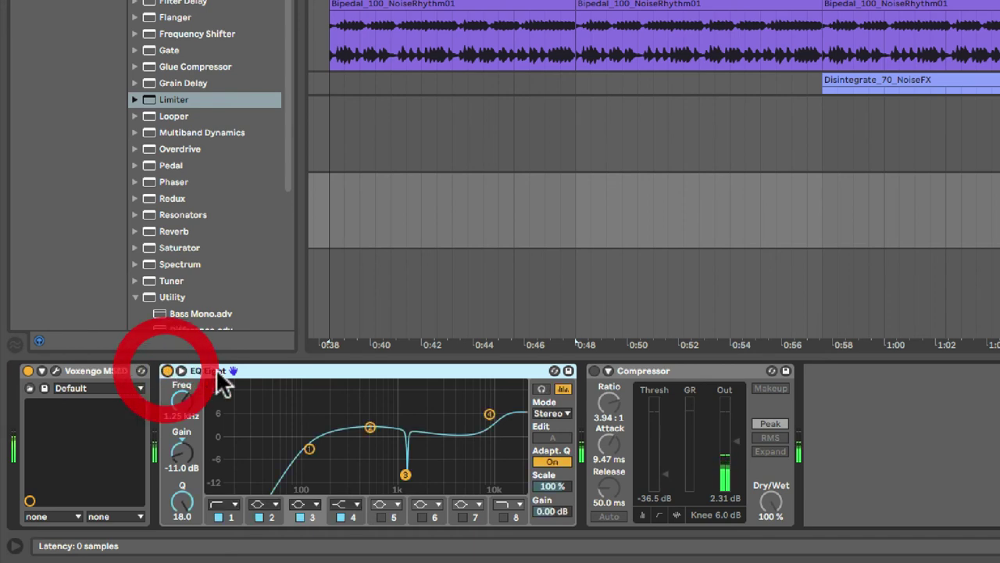
pyautogui.click(594, 371)
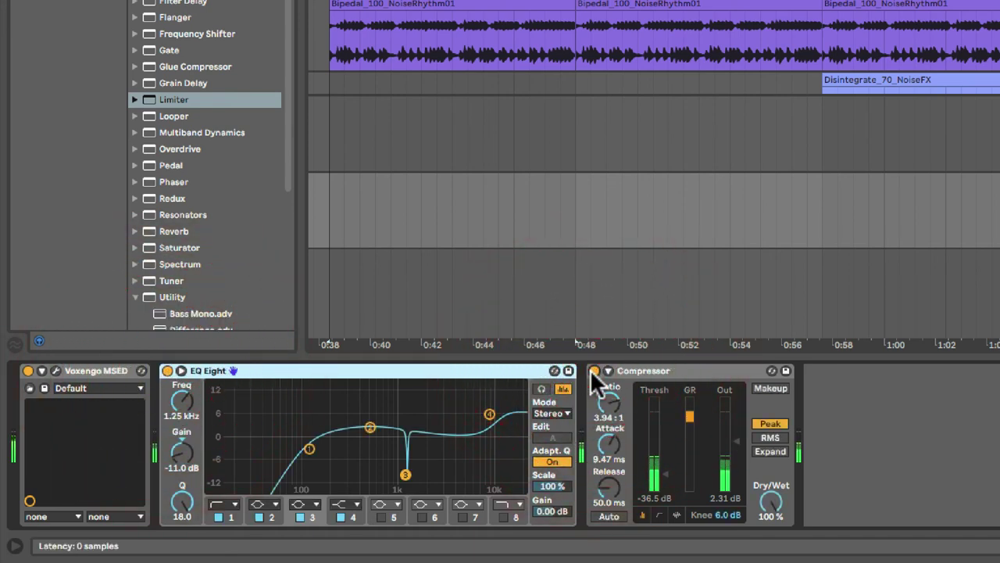
pyautogui.click(592, 371)
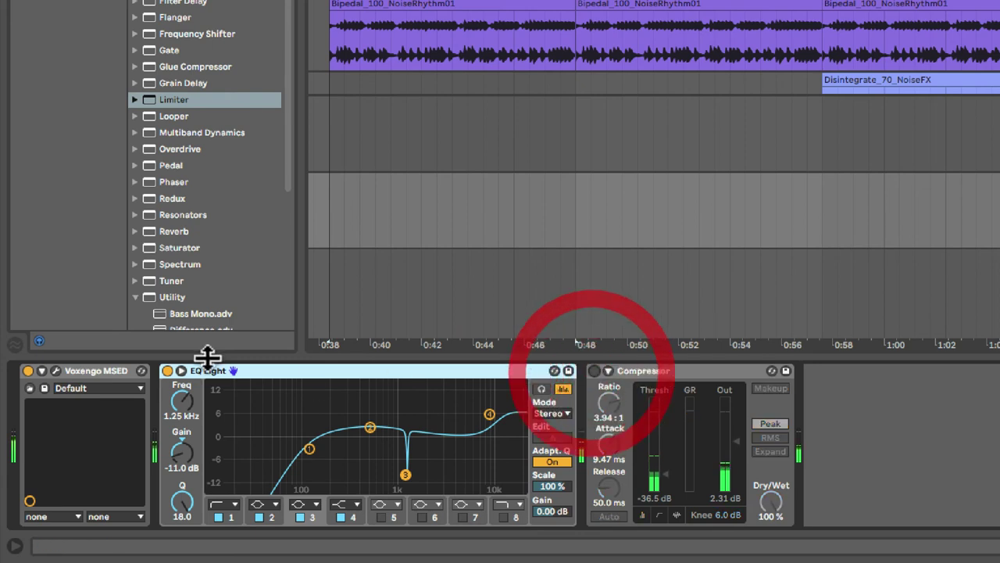
pyautogui.click(167, 370)
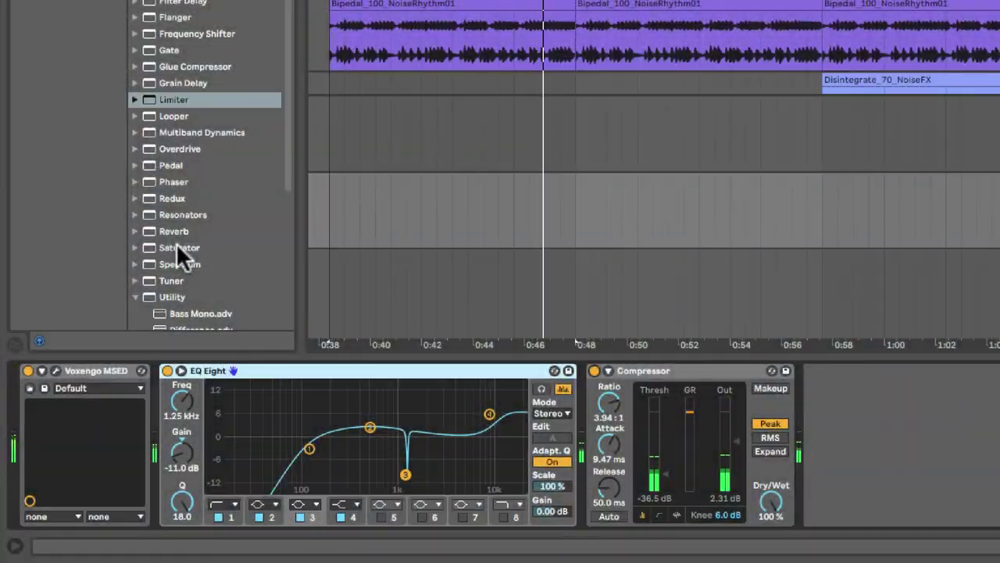
# Step: Insert a Saturator between Voxengo MSED and EQ Eight, set its drive to 7.43 dB and compare it with bypass
pyautogui.moveTo(152, 245)
pyautogui.mouseDown()
pyautogui.moveTo(160, 391)
pyautogui.moveTo(157, 379)
pyautogui.mouseUp()
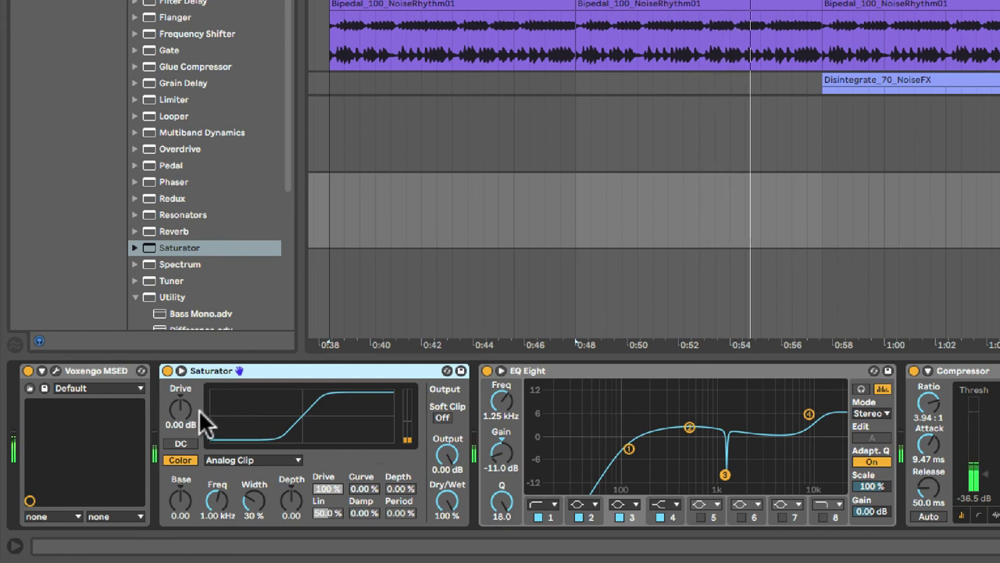
pyautogui.moveTo(180, 408); pyautogui.dragTo(180, 384)
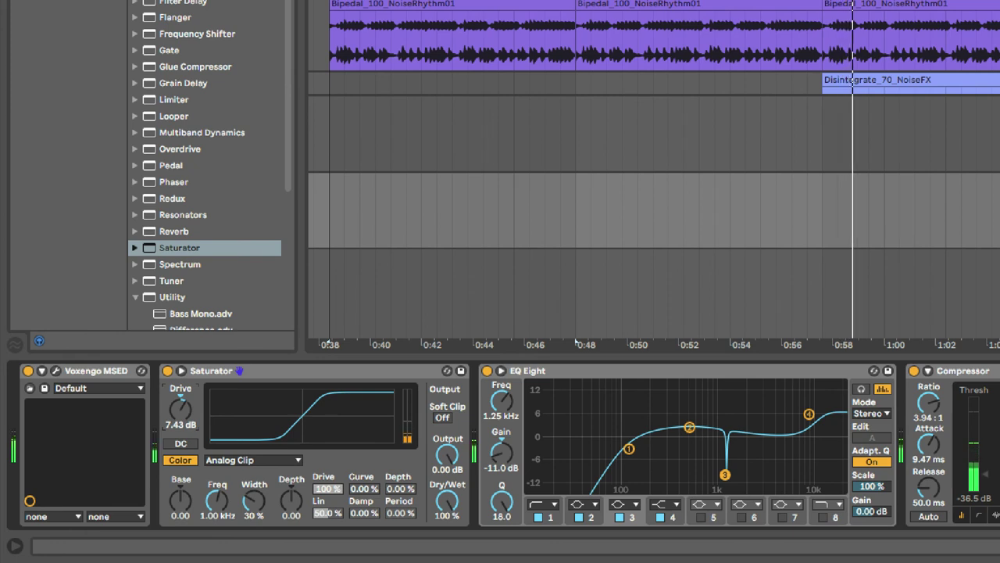
pyautogui.click(167, 370)
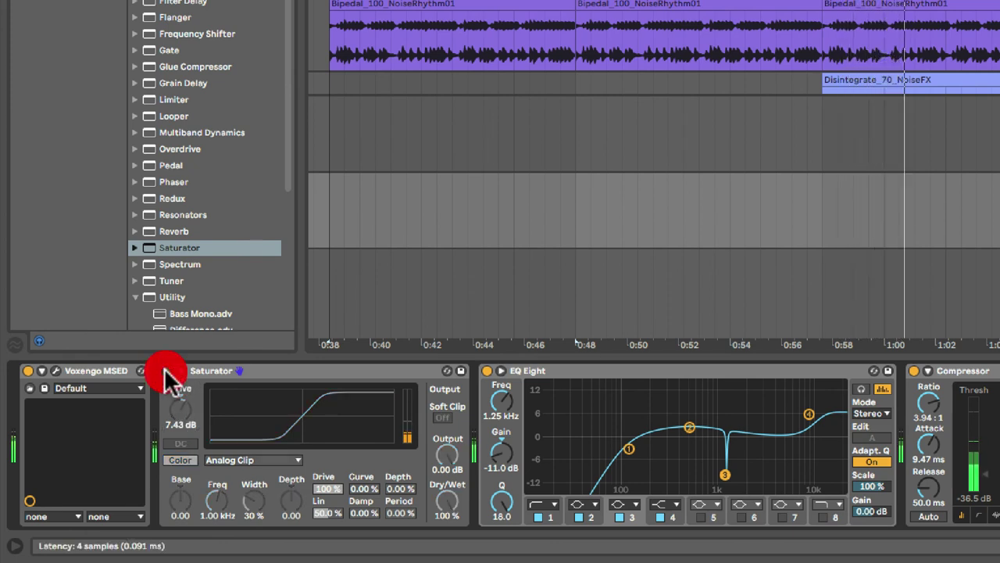
pyautogui.click(166, 371)
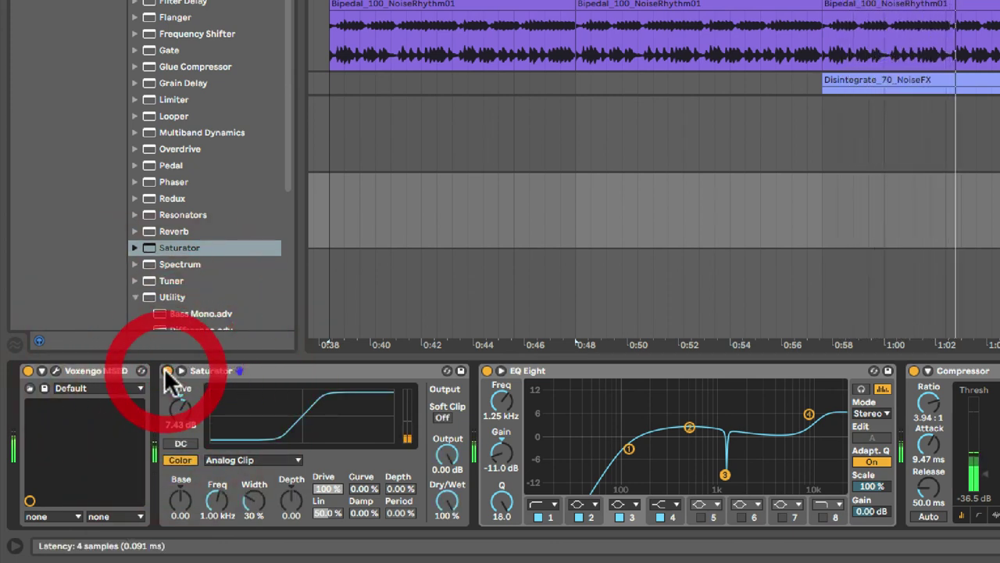
# Step: Change the Saturator's curve to Digital Clip and check the effect against bypass
pyautogui.click(295, 459)
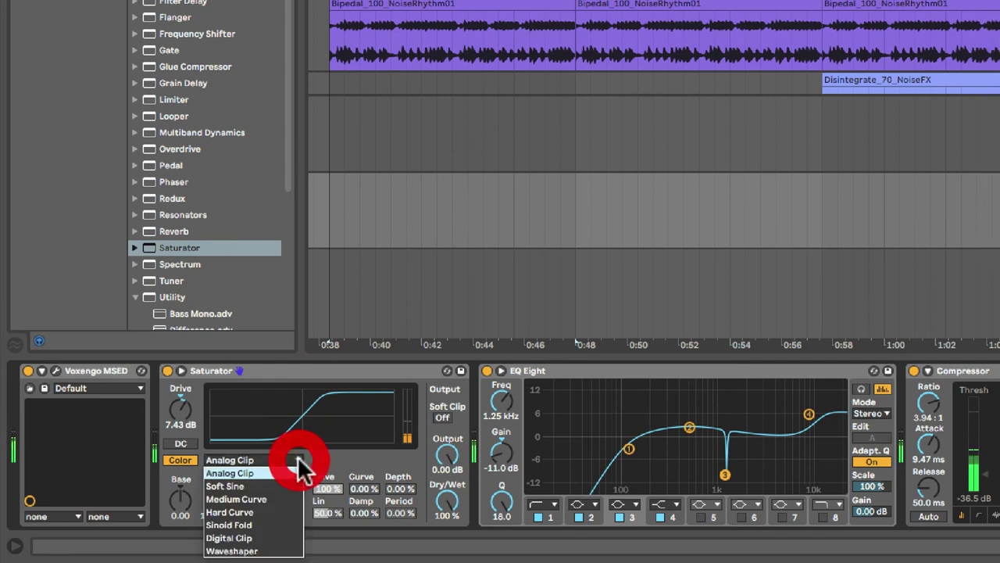
pyautogui.click(238, 537)
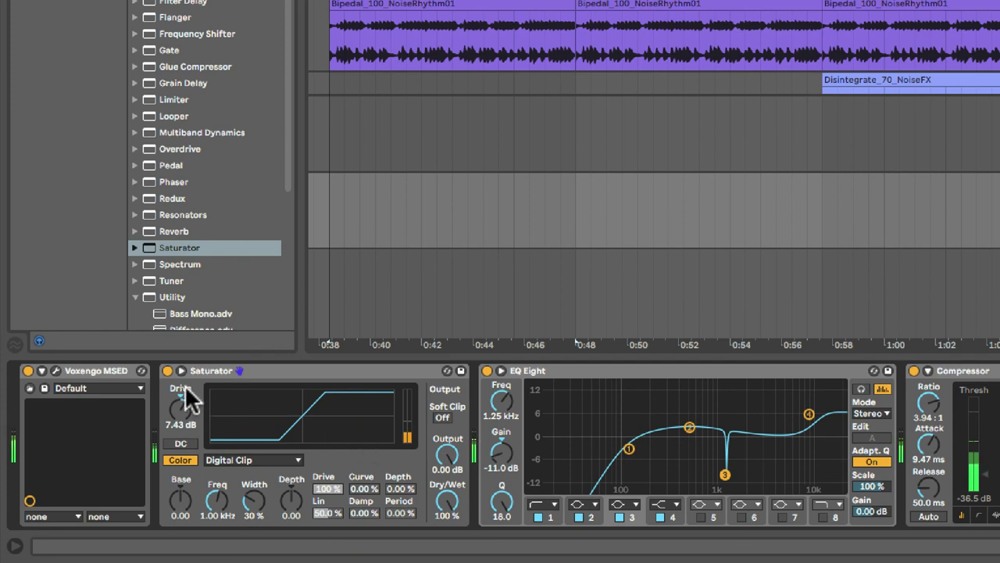
pyautogui.click(166, 371)
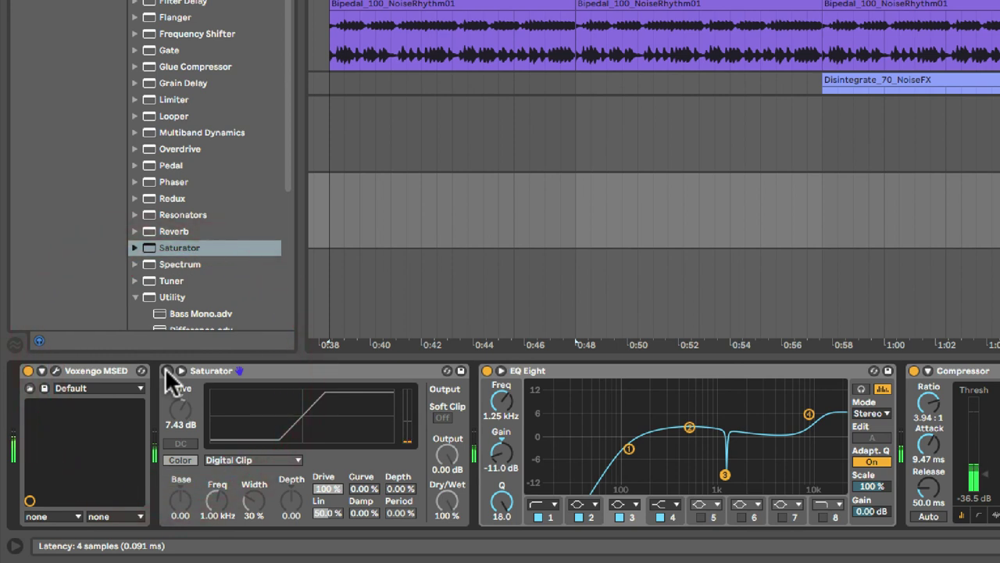
pyautogui.click(167, 372)
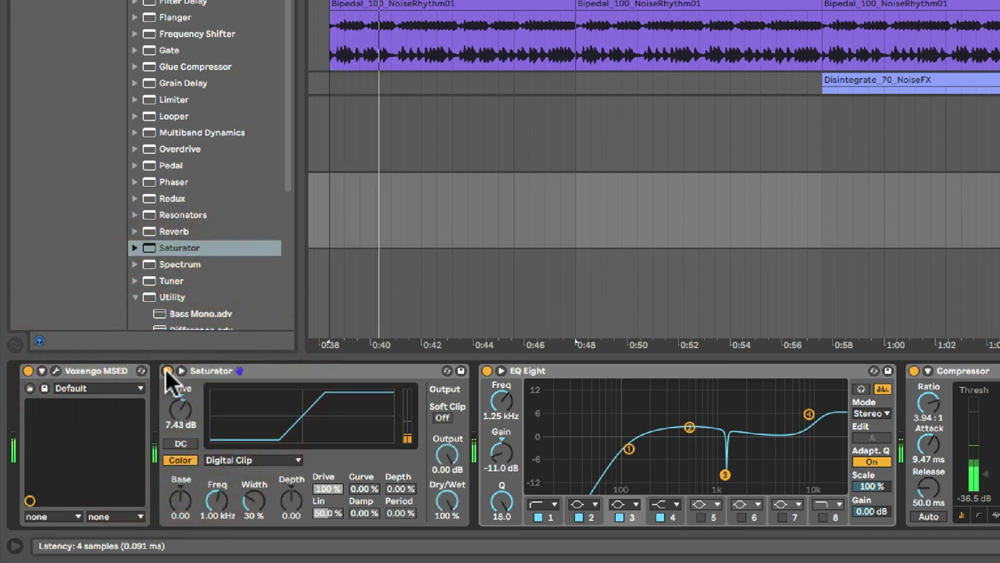
# Step: Compare the mix with Saturator, EQ Eight and Compressor all bypassed on the SIDE return, then reactivate all three
pyautogui.click(167, 372)
pyautogui.click(488, 371)
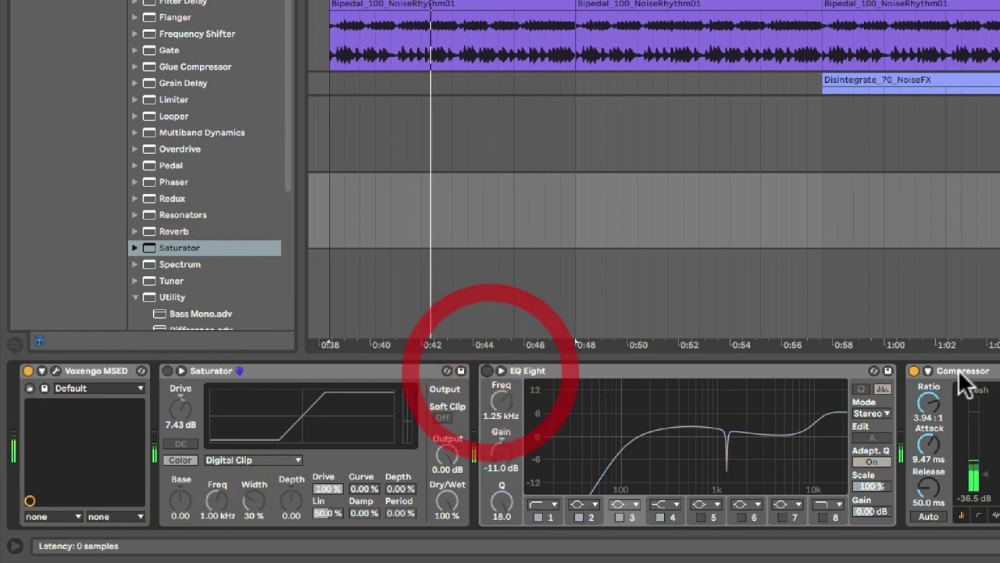
pyautogui.click(914, 371)
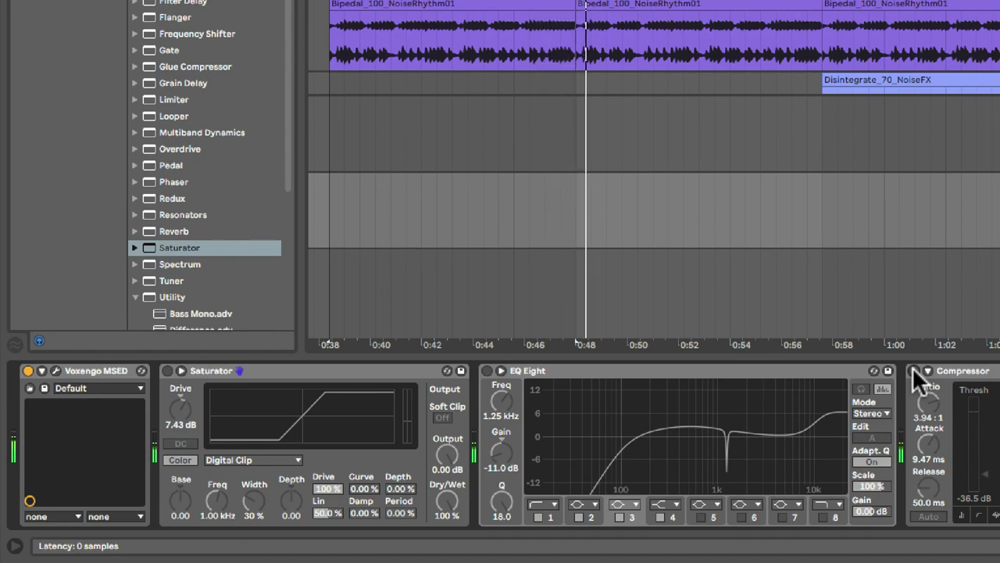
pyautogui.click(914, 371)
pyautogui.click(487, 371)
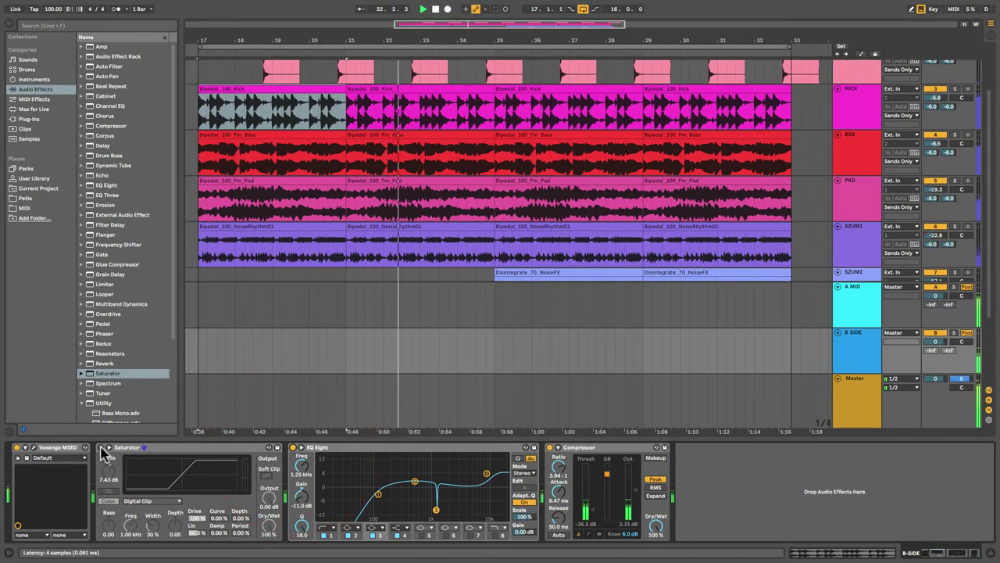
pyautogui.click(100, 449)
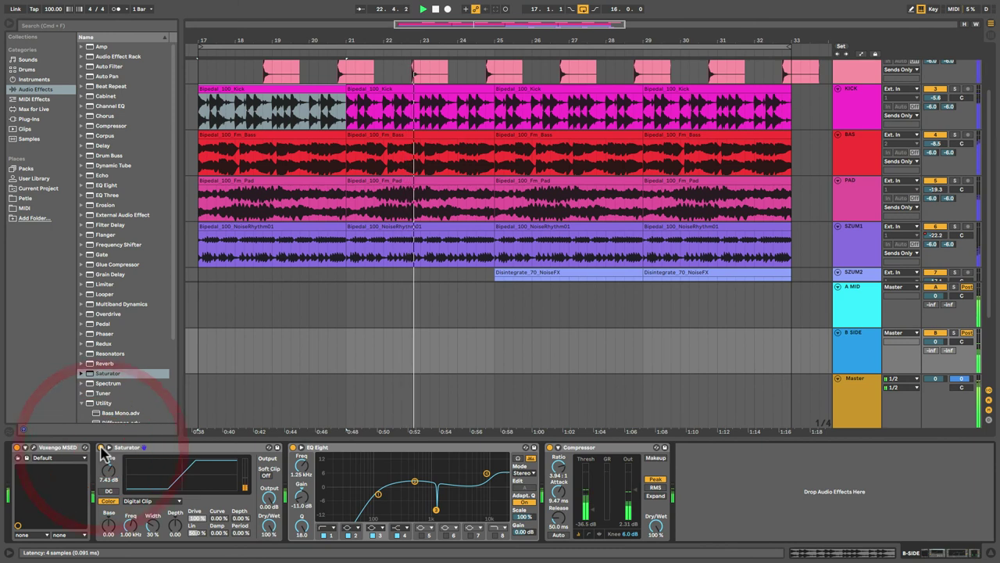